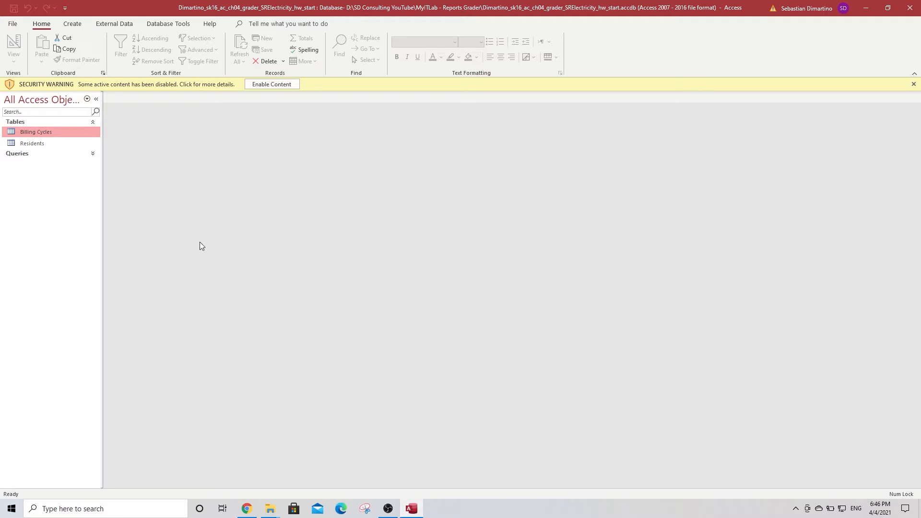
Enable the database content, expand Queries to reveal the 2017 Statistics Query, and show the Create ribbon
click(272, 85)
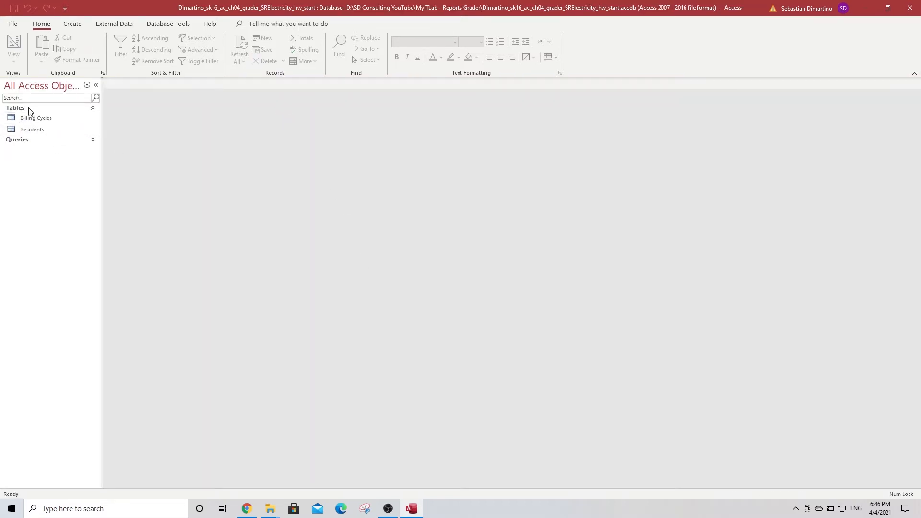
click(93, 141)
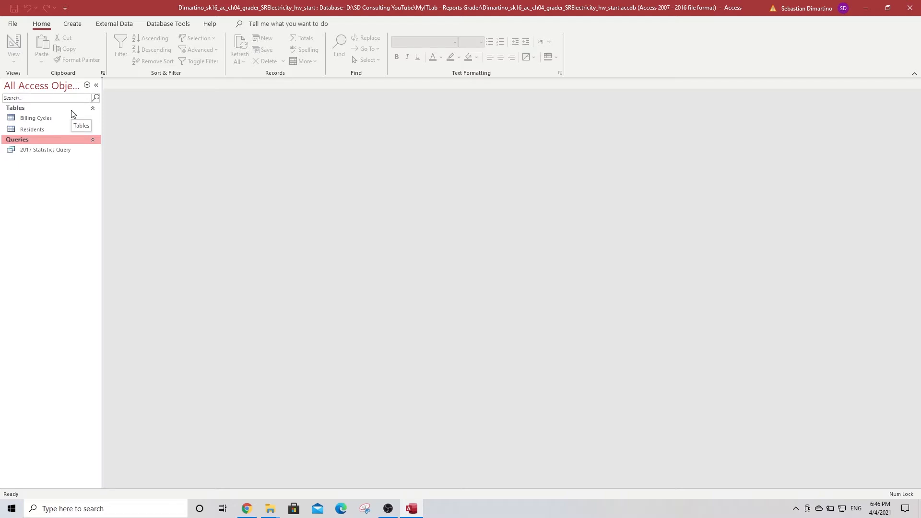
click(72, 24)
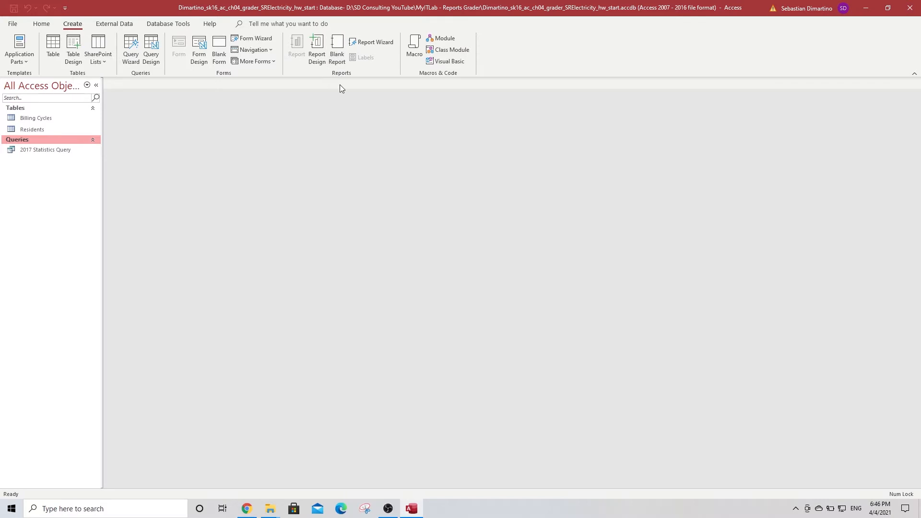
Create a blank report and list all tables' fields, expanding Billing Cycles and Residents
click(337, 51)
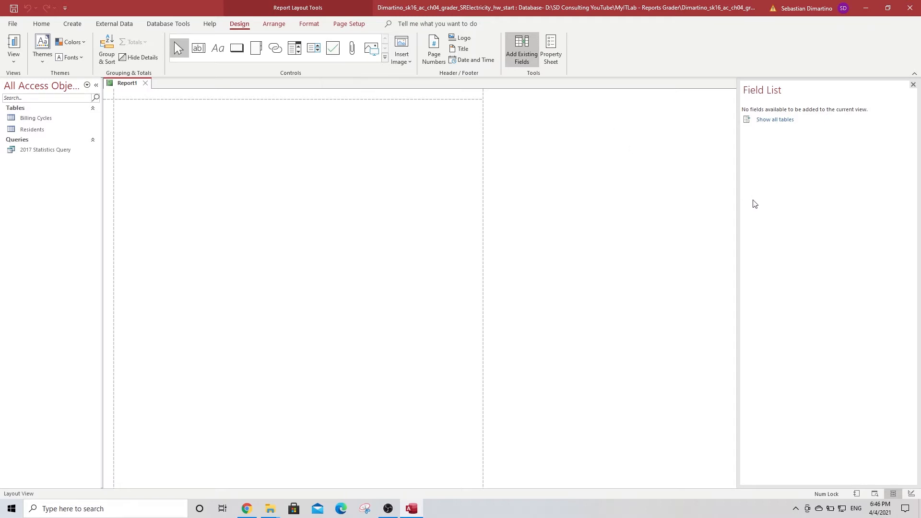
click(766, 121)
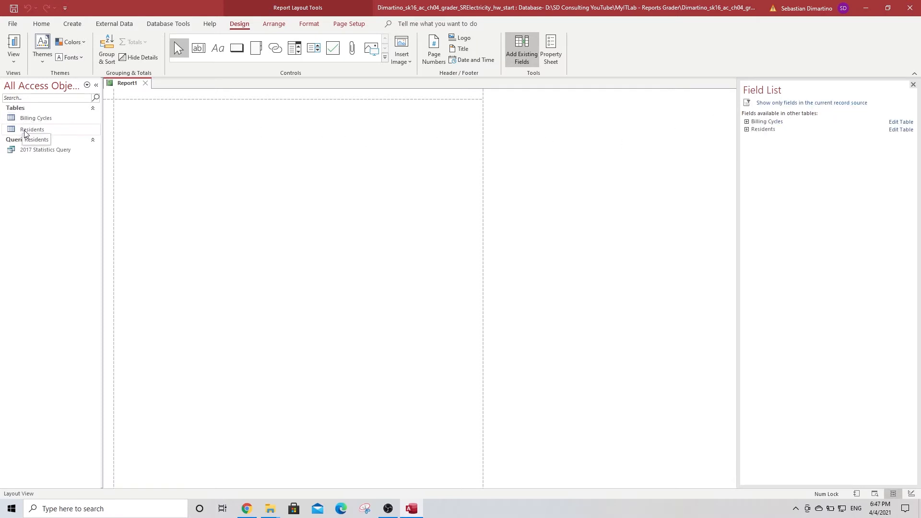
click(747, 122)
click(747, 216)
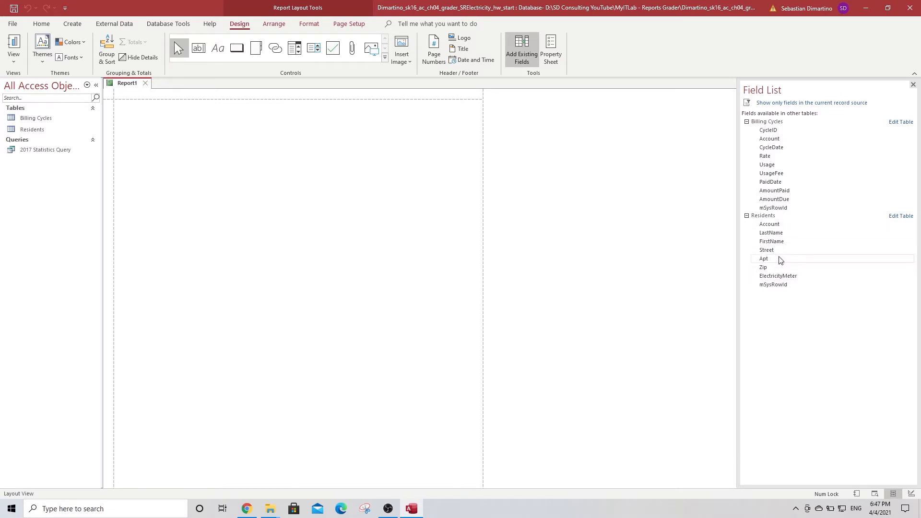
Add Account, LastName, FirstName from Residents and CycleDate, Usage from Billing Cycles as report columns
double_click(776, 226)
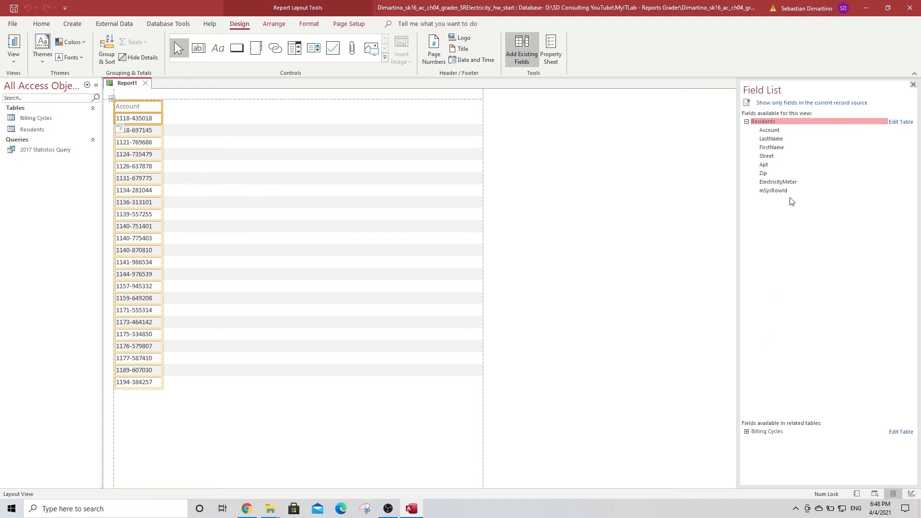
double_click(770, 140)
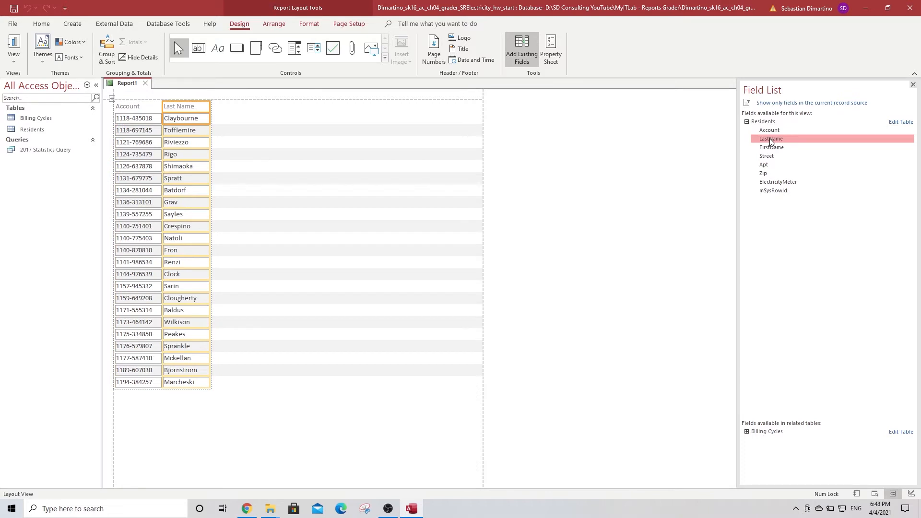
click(782, 151)
double_click(782, 151)
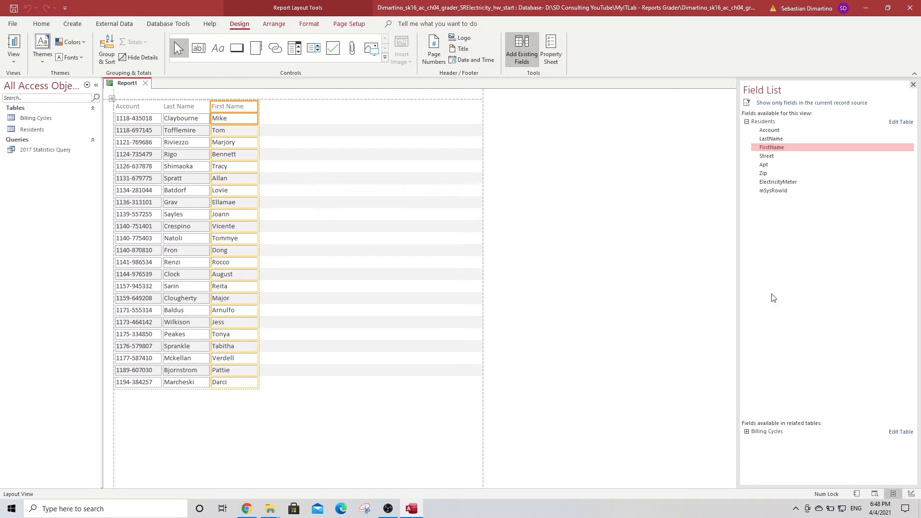
click(748, 432)
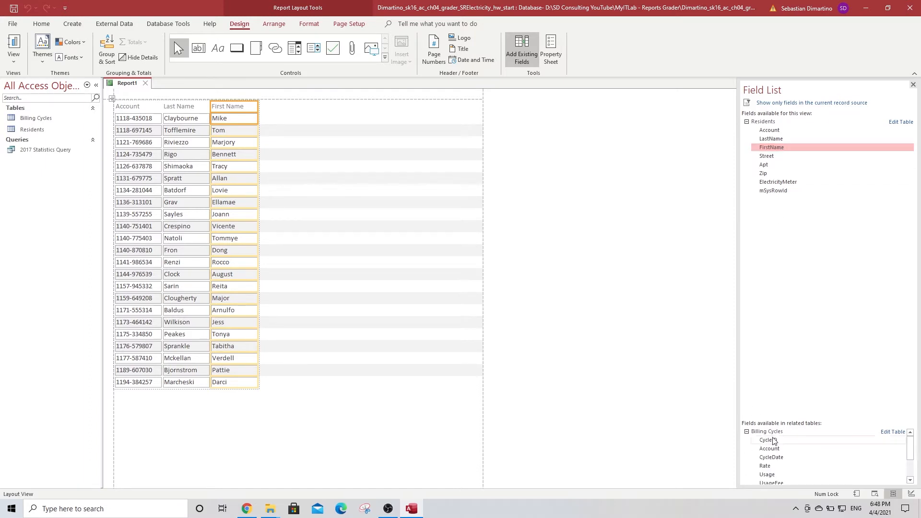
scroll(790, 448, down, 2)
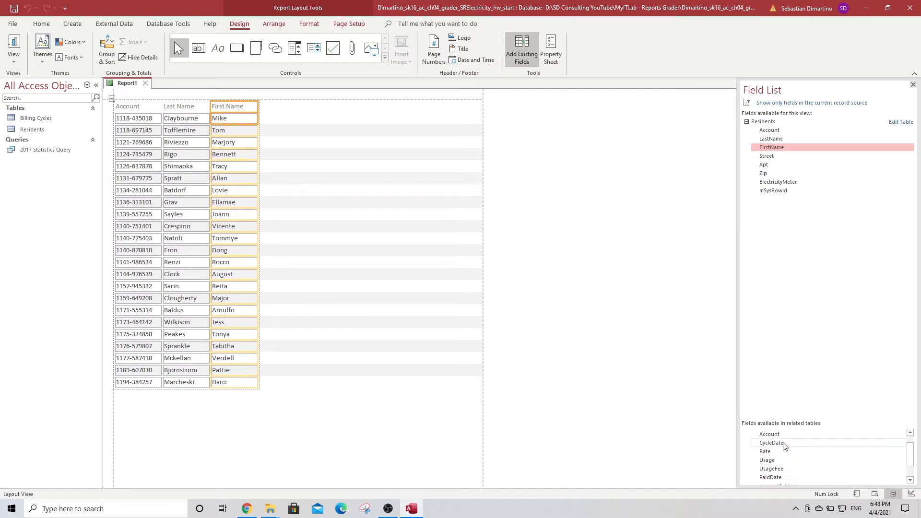
double_click(782, 443)
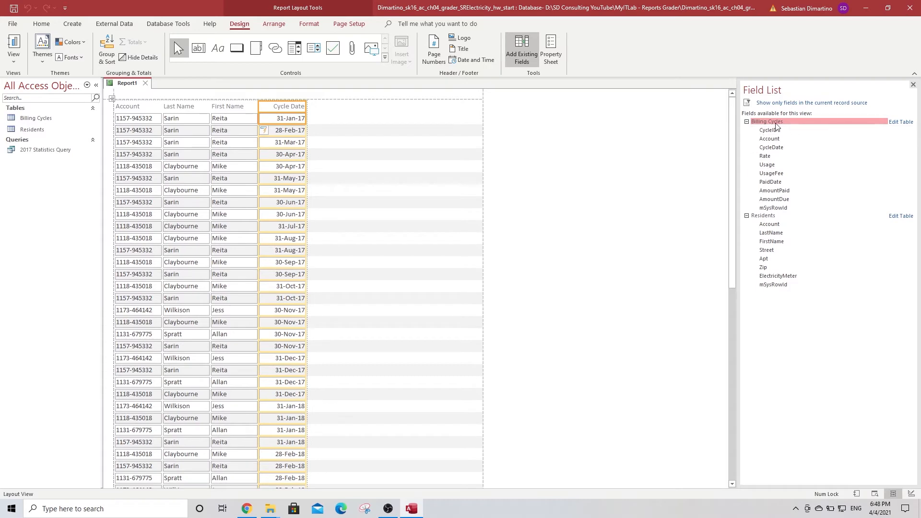
double_click(768, 165)
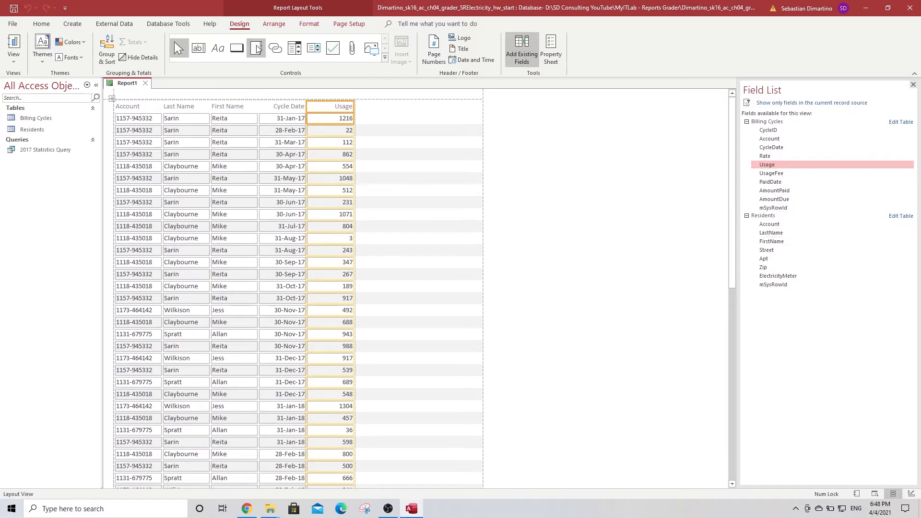
Save the report under the name 'Residents Usage Report'
click(13, 9)
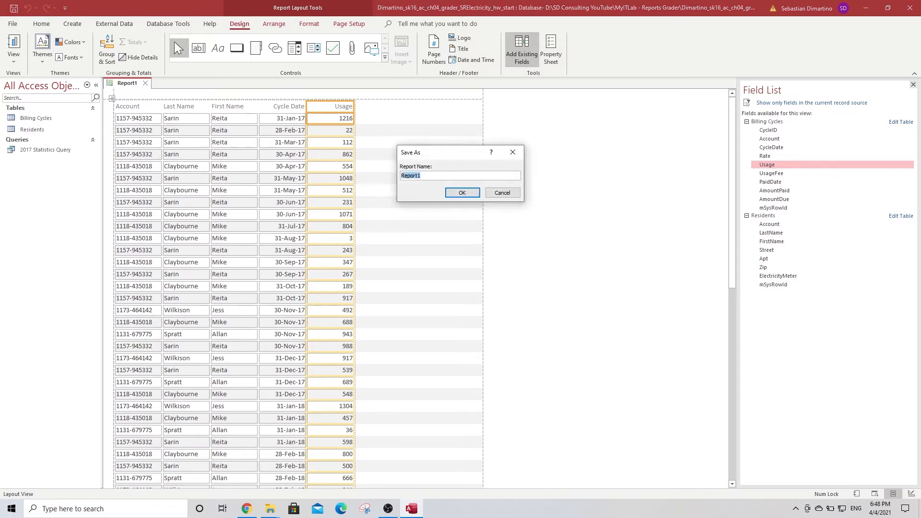
text(Residents Usage Repor)
click(462, 193)
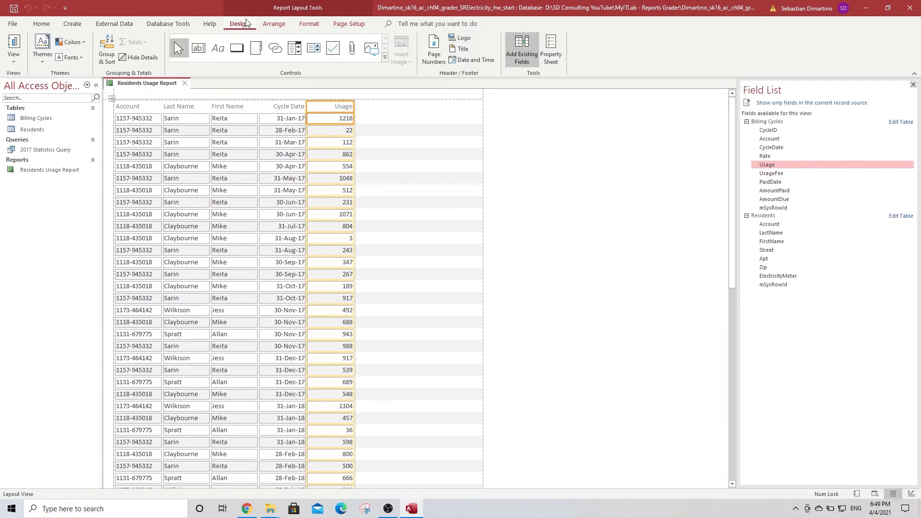
Add the report title 'Electricity Usage by Resident' to the report header
click(463, 50)
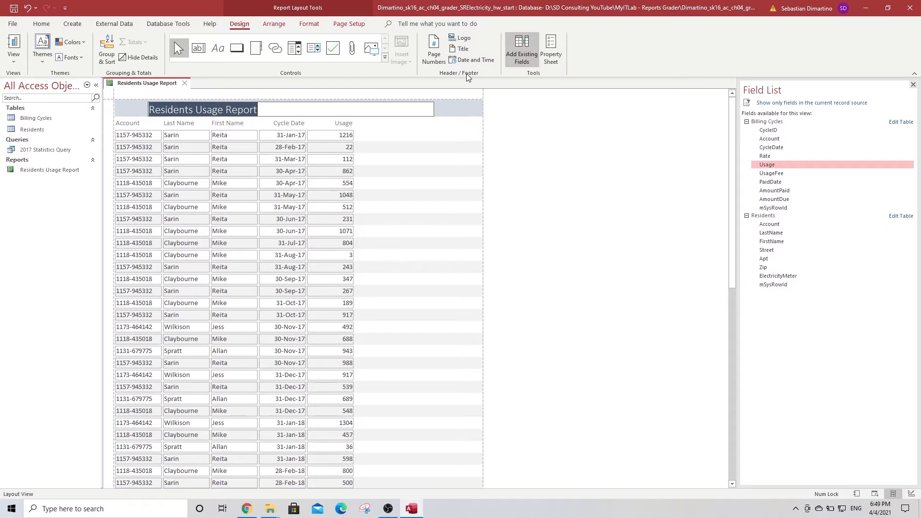
text(Elec)
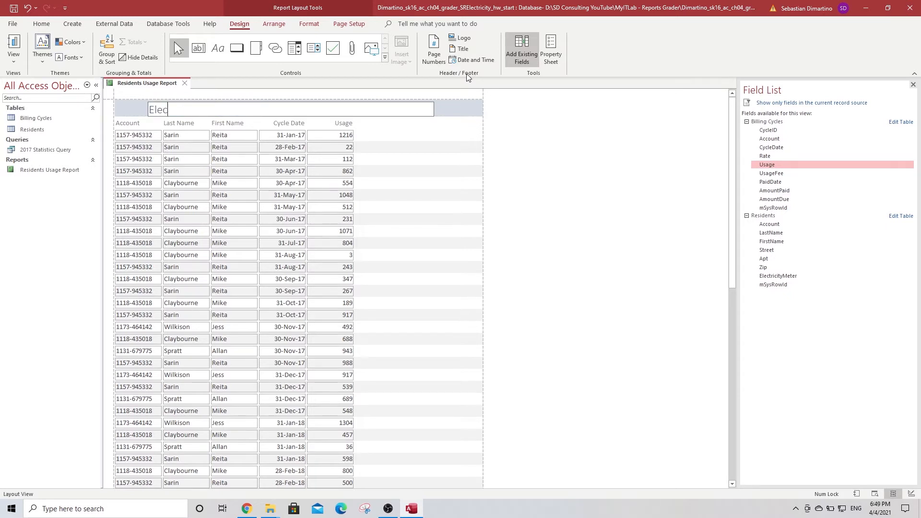
text(tricity Usage by Resid)
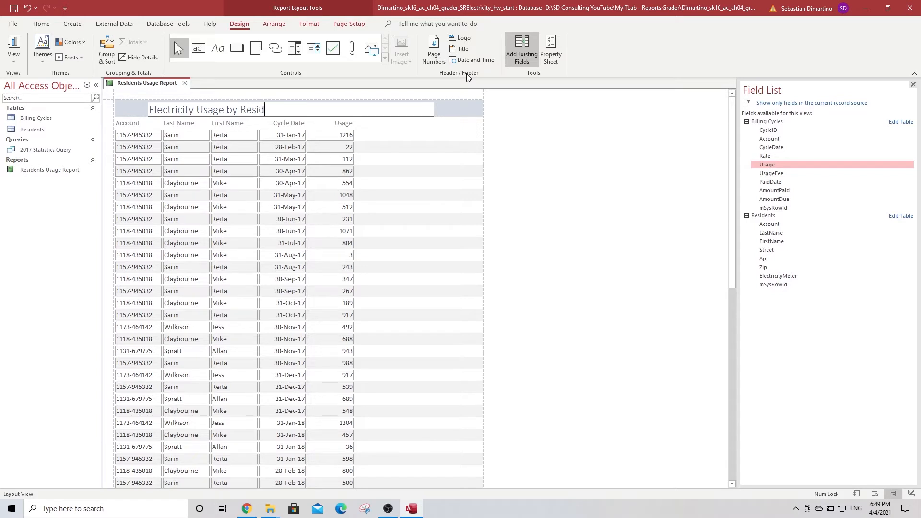
text(ent)
click(532, 166)
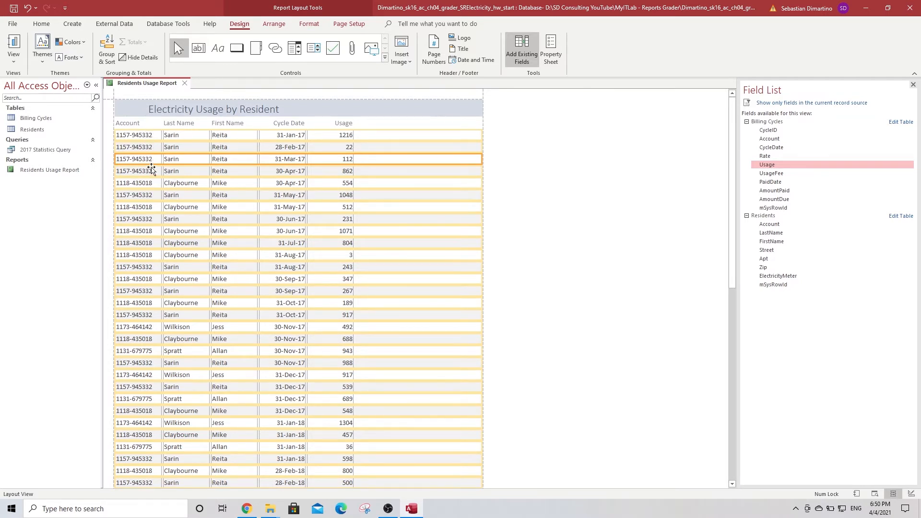
Add an Account grouping level to the report, sorted A to Z, and select the Last Name column
click(108, 46)
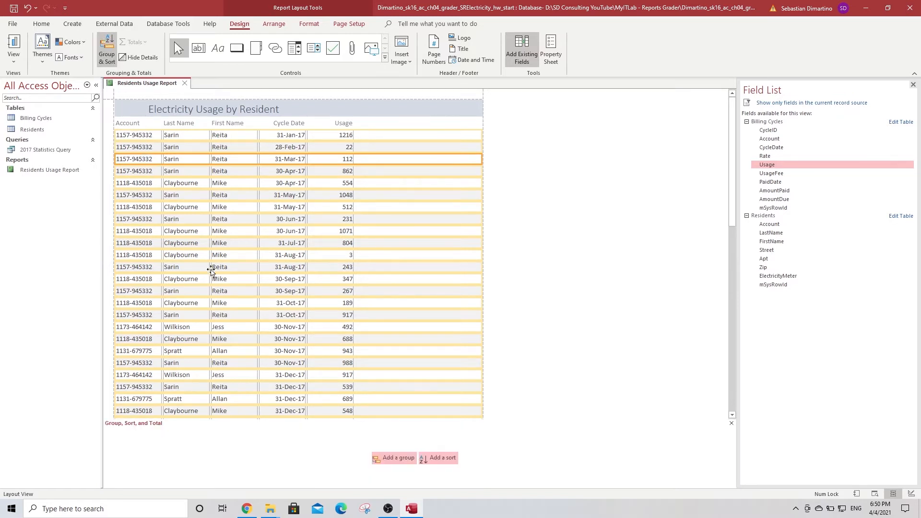
click(390, 458)
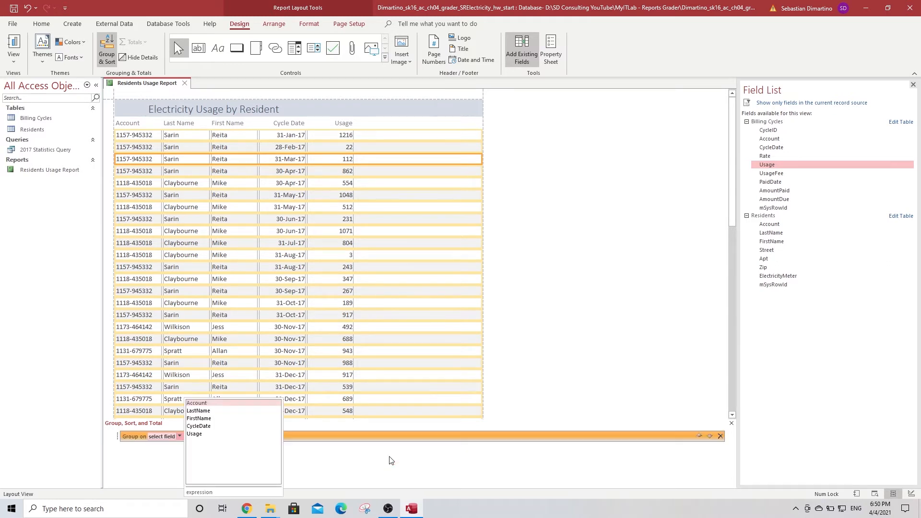
click(202, 405)
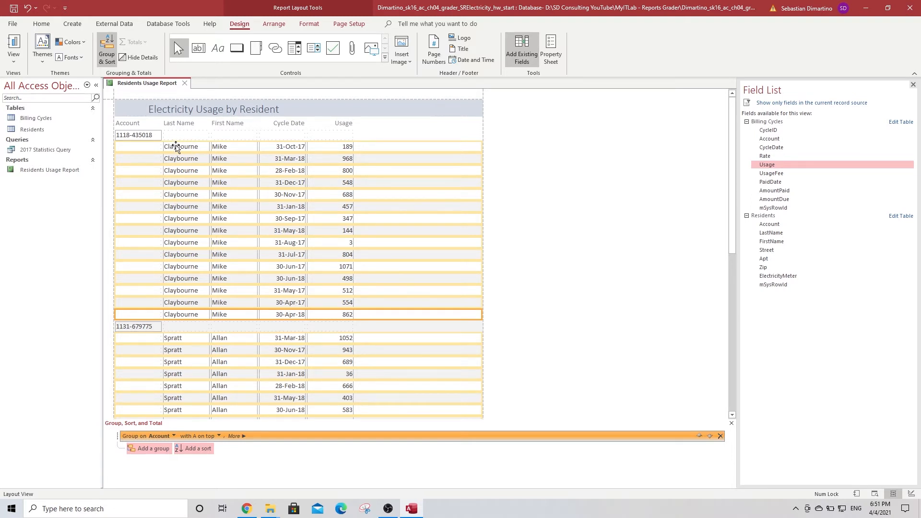
click(181, 148)
Move the Last Name and First Name columns up into the Account group header row
drag(181, 149, 184, 125)
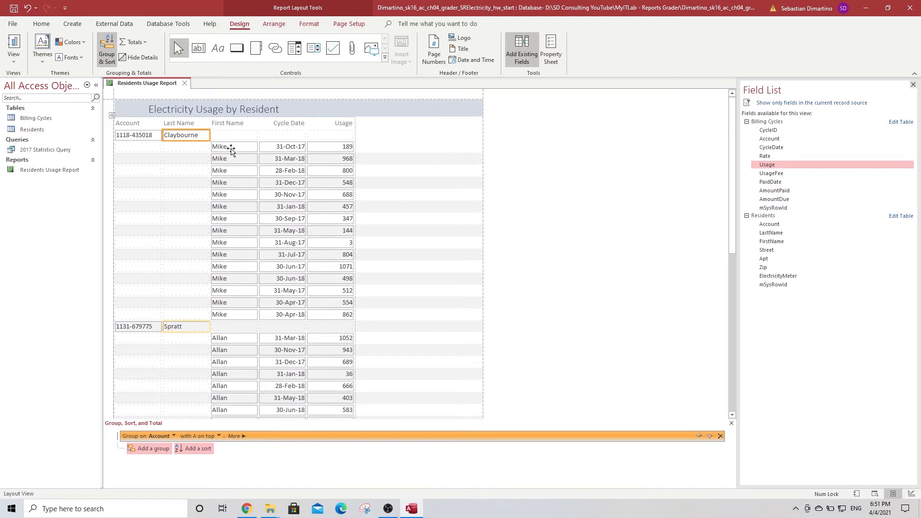
drag(232, 148, 231, 138)
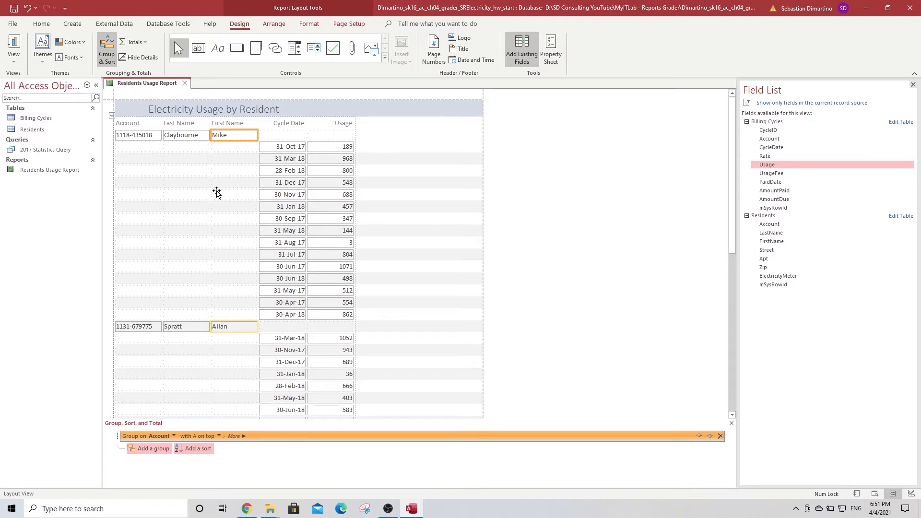
click(155, 135)
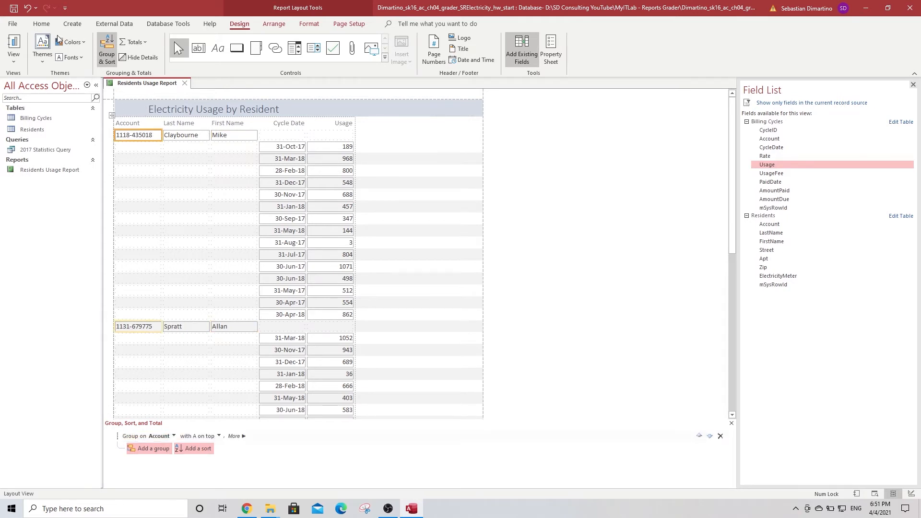
Filter the report to Account equals the first resident's account number, then close the report
click(41, 24)
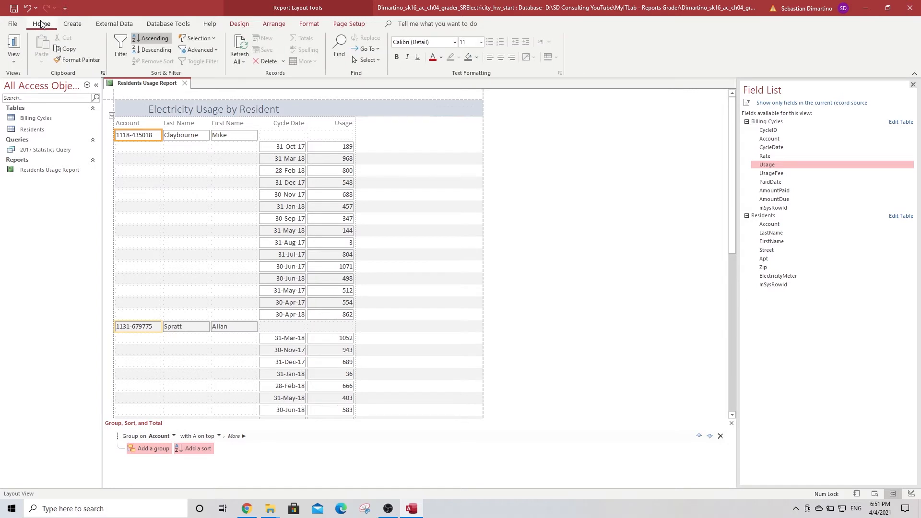
click(122, 42)
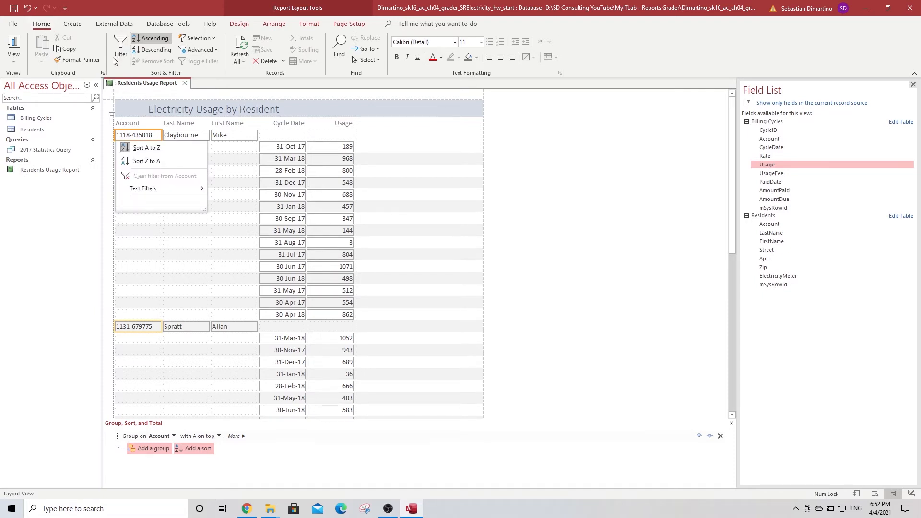
mouse_move(148, 189)
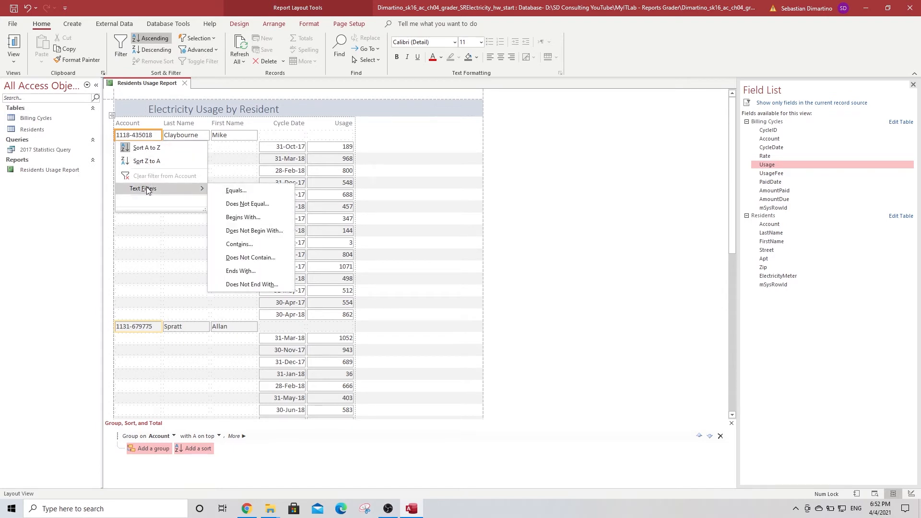
click(262, 192)
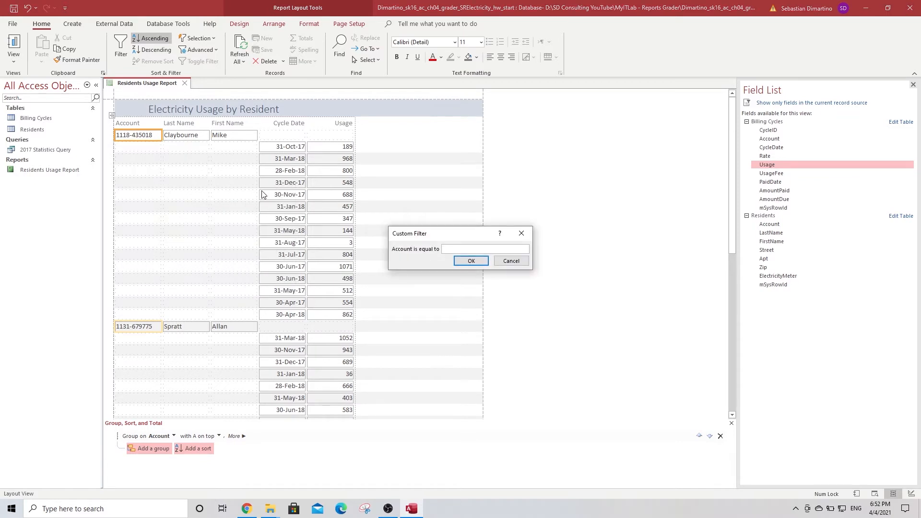
text(1118-435018)
click(472, 261)
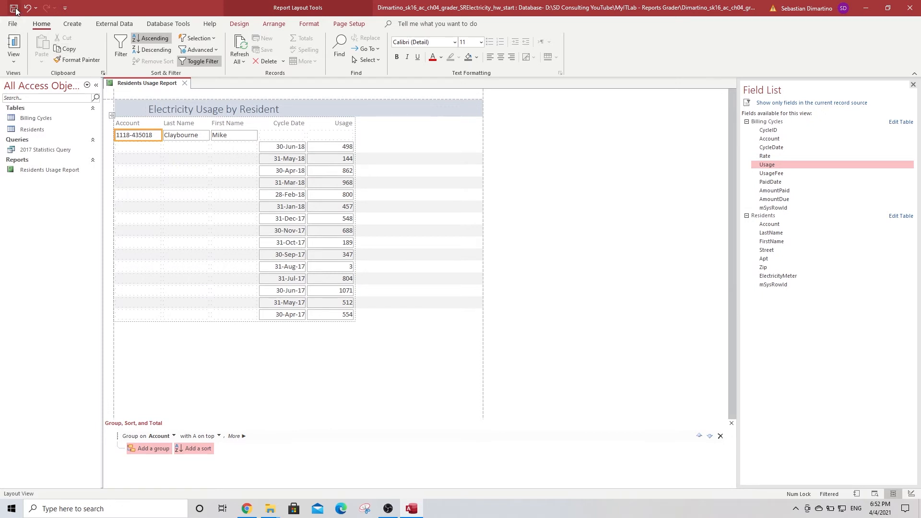
click(185, 83)
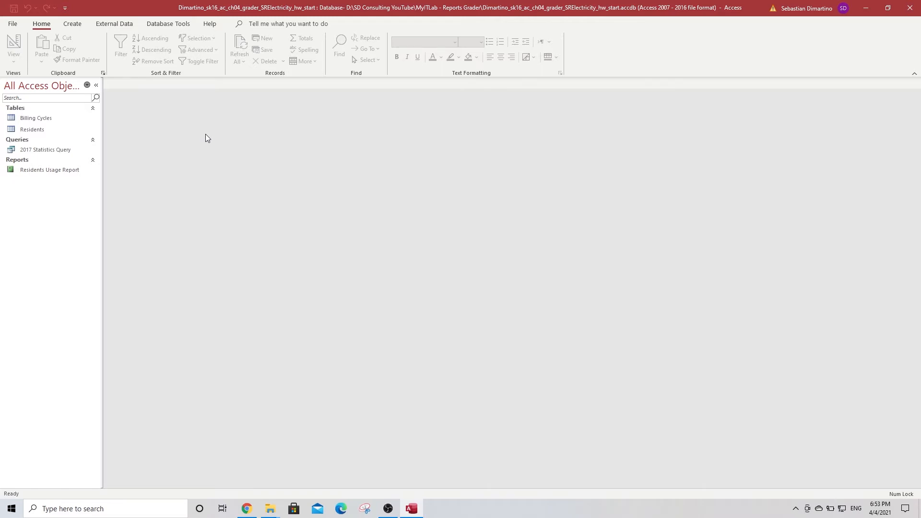
Select the Residents table in the Navigation Pane as the data source
click(34, 131)
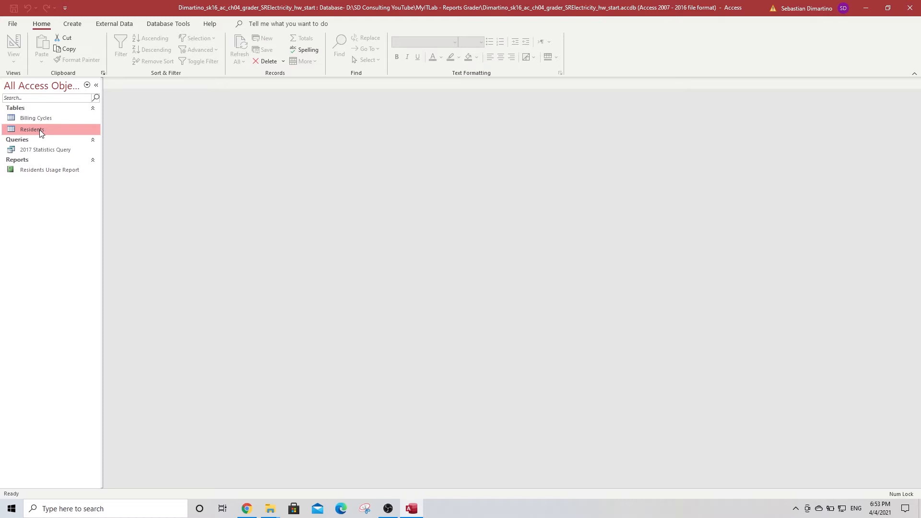
Start the Label Wizard for Residents, keeping the default Avery C2160 label size
click(73, 24)
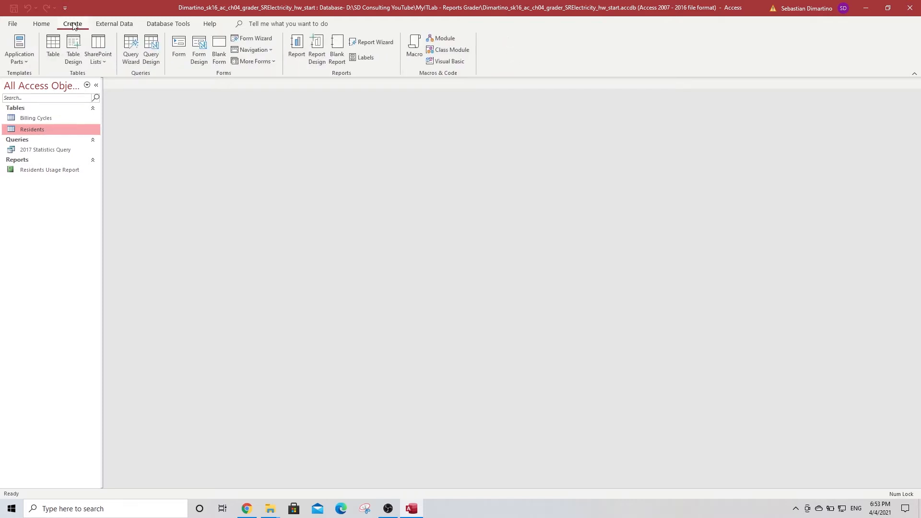
click(367, 59)
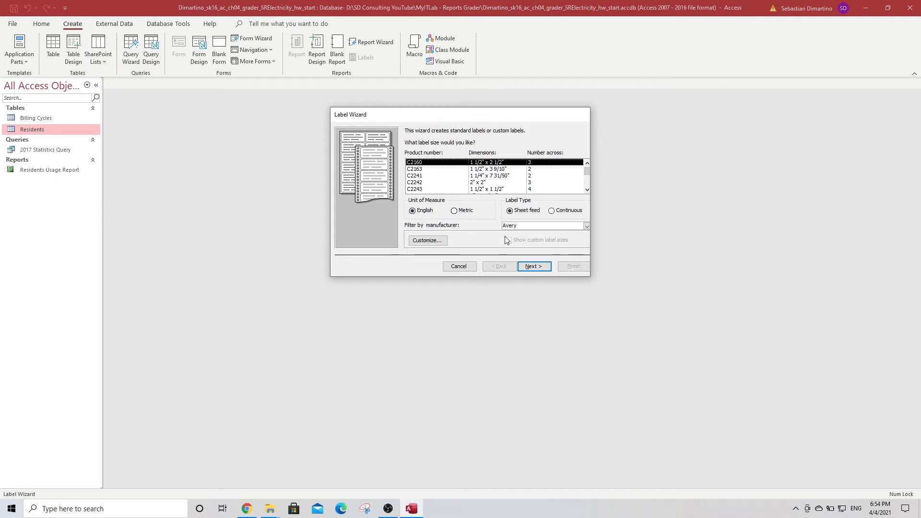
click(540, 268)
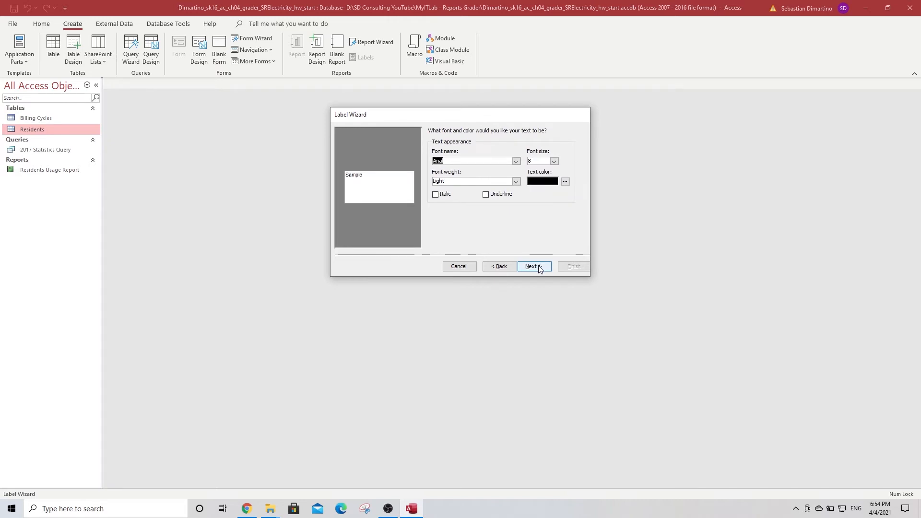
Keep the default font, then put FirstName and LastName on line one and Street on line two
click(534, 267)
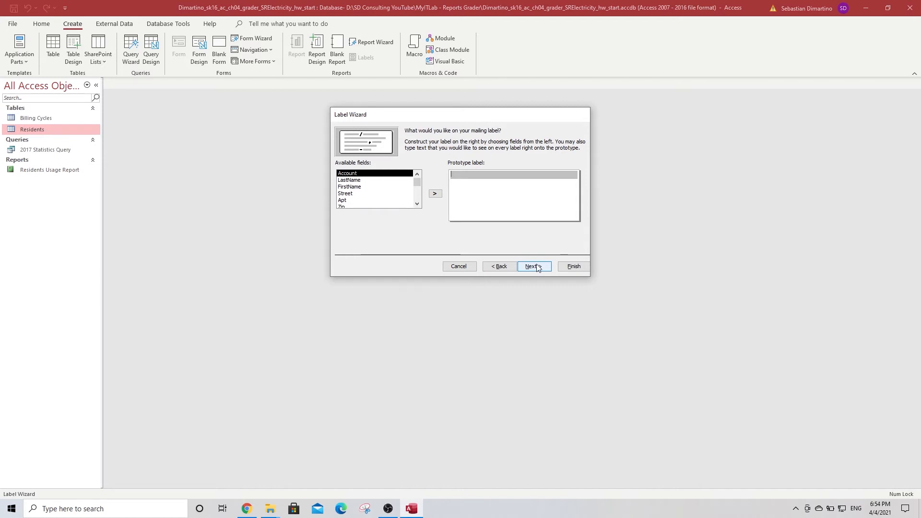
double_click(351, 187)
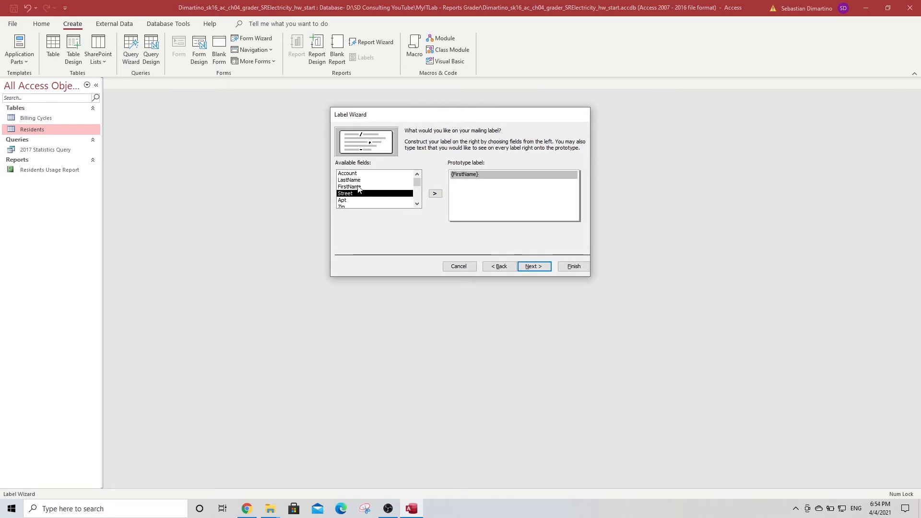
double_click(355, 181)
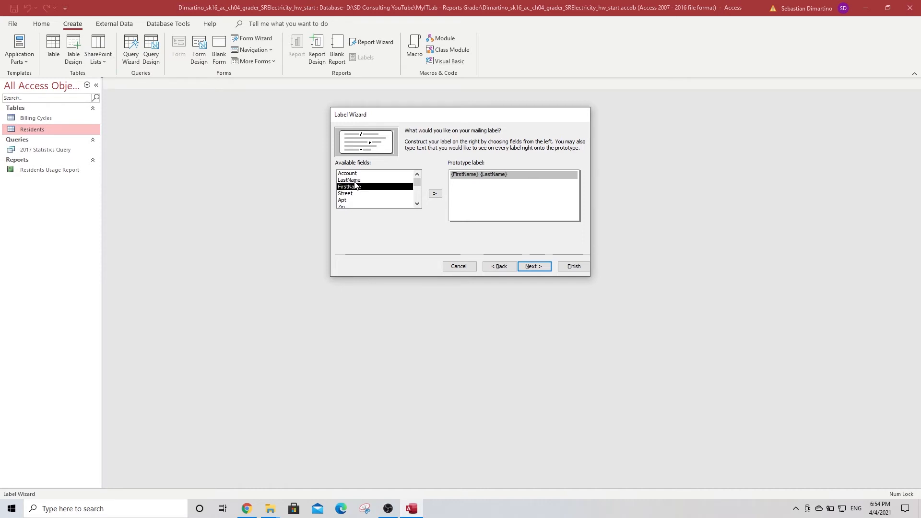
click(465, 182)
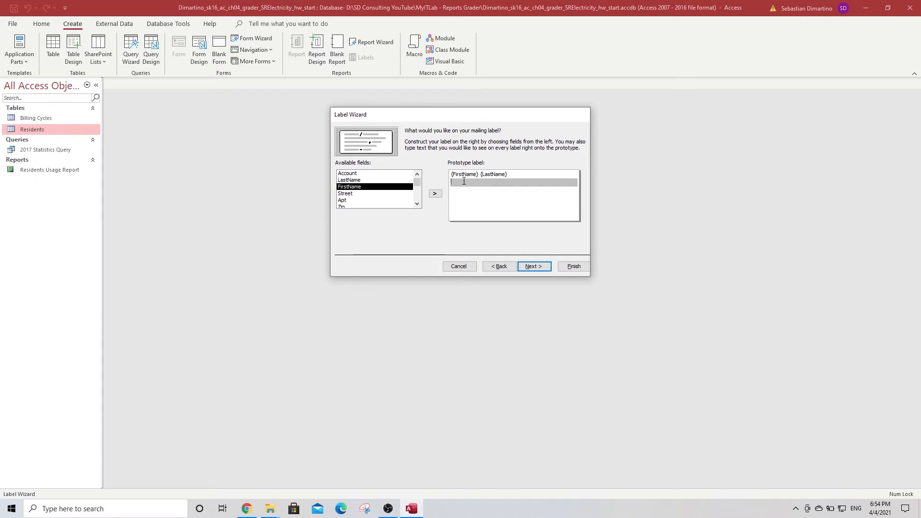
double_click(359, 195)
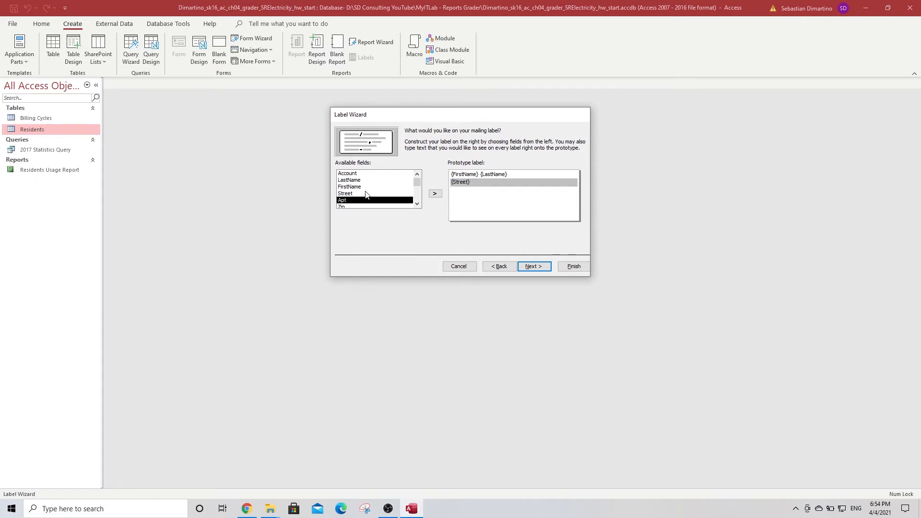
click(465, 192)
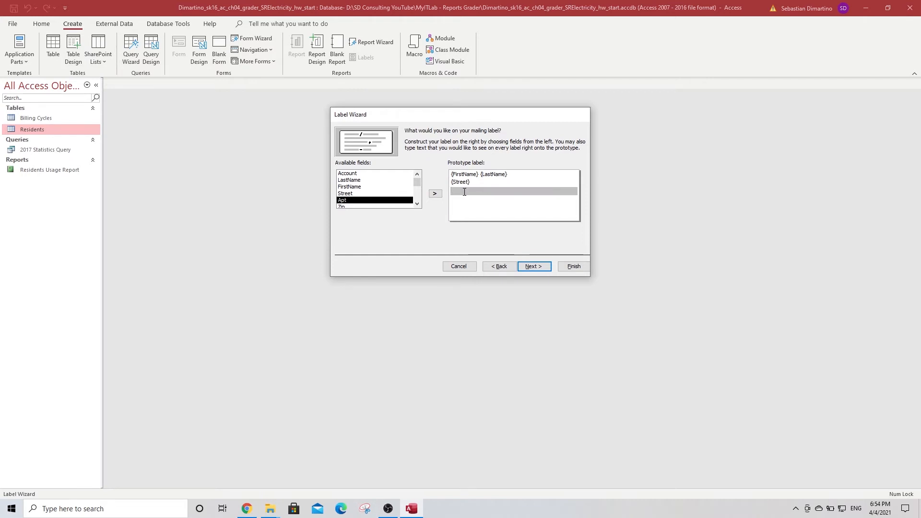
Add 'Aspen Falls, CA' followed by Zip as the third label line and skip sorting
text(Aspen Falls, CA)
click(418, 204)
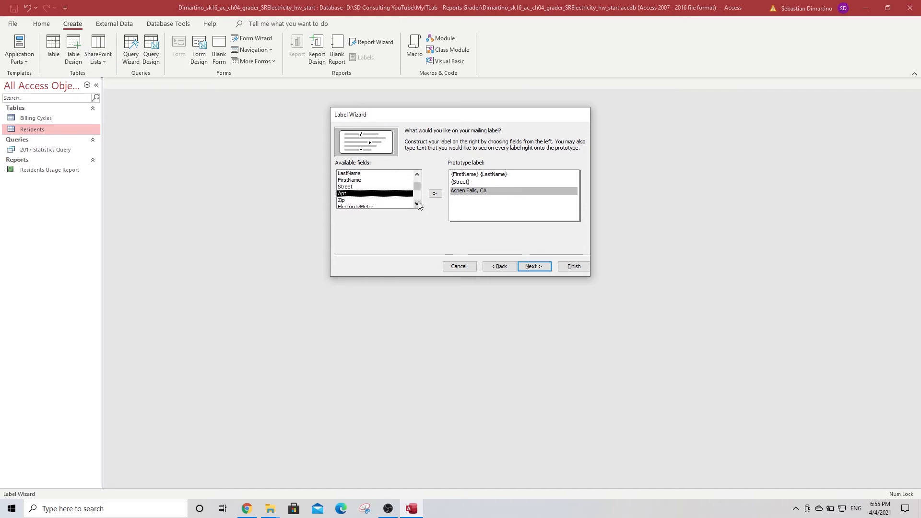
double_click(380, 200)
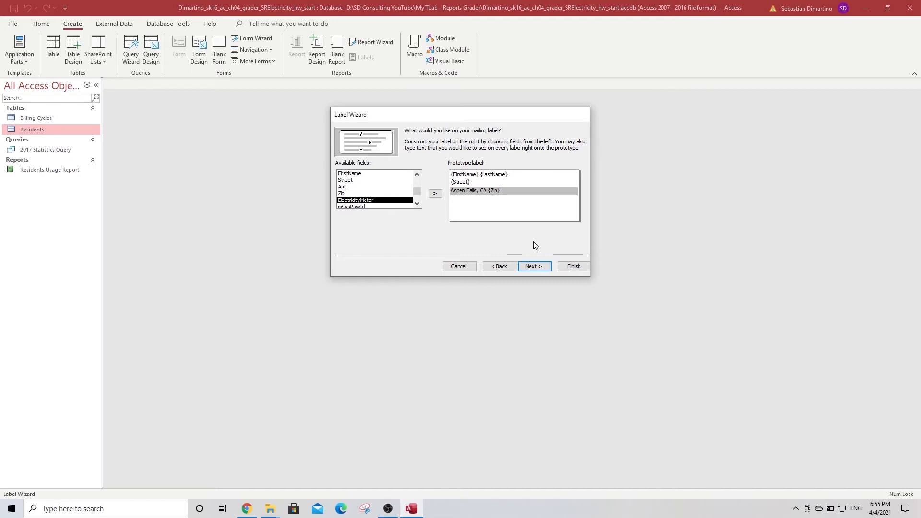
click(532, 267)
click(532, 267)
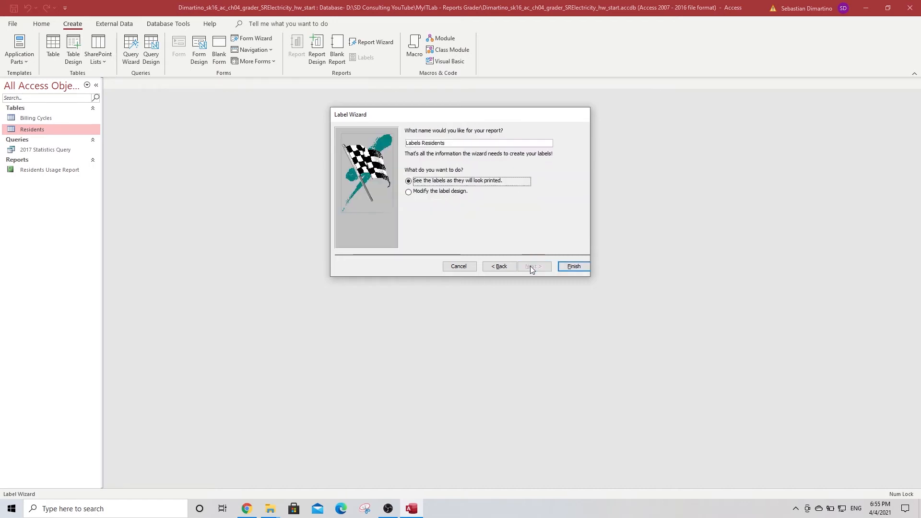
Finish the Labels Residents report, save it, and close its preview
click(577, 268)
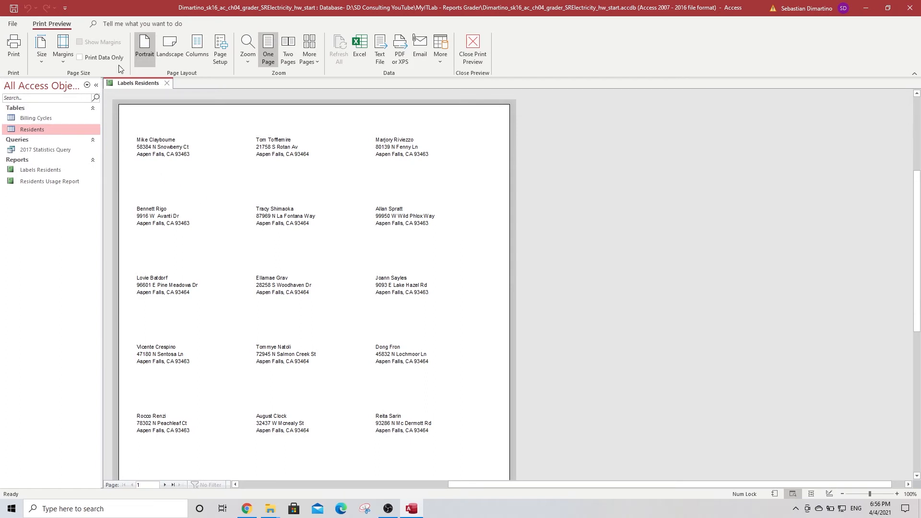
click(14, 9)
click(168, 84)
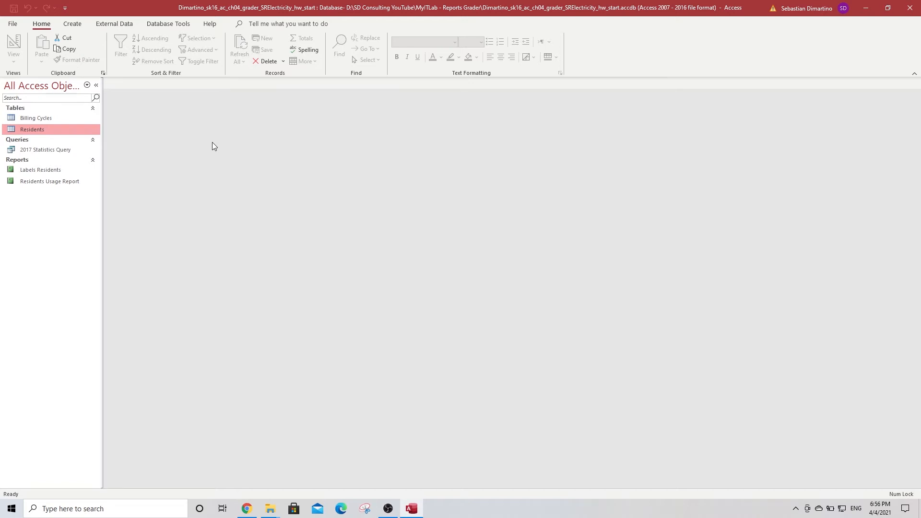
Add the criterion <01/01/2018 to CycleDate in Design View and run the query
right_click(60, 151)
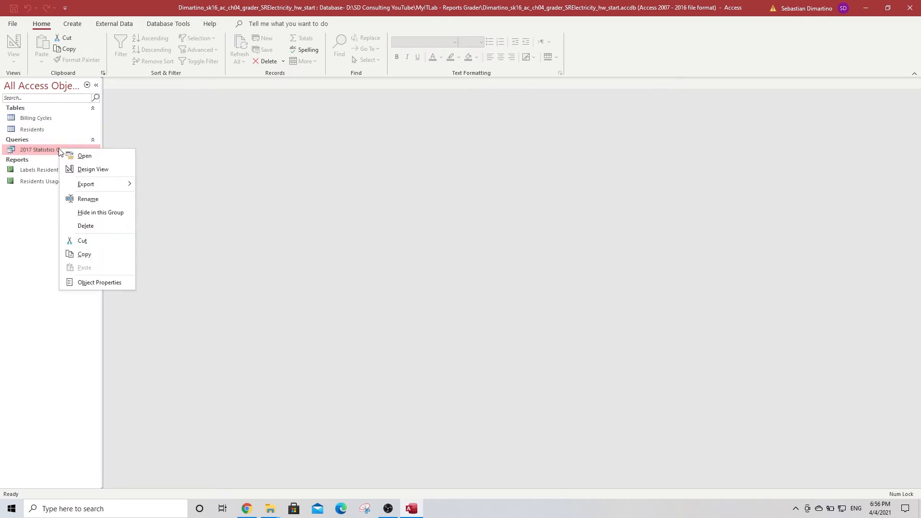
click(88, 169)
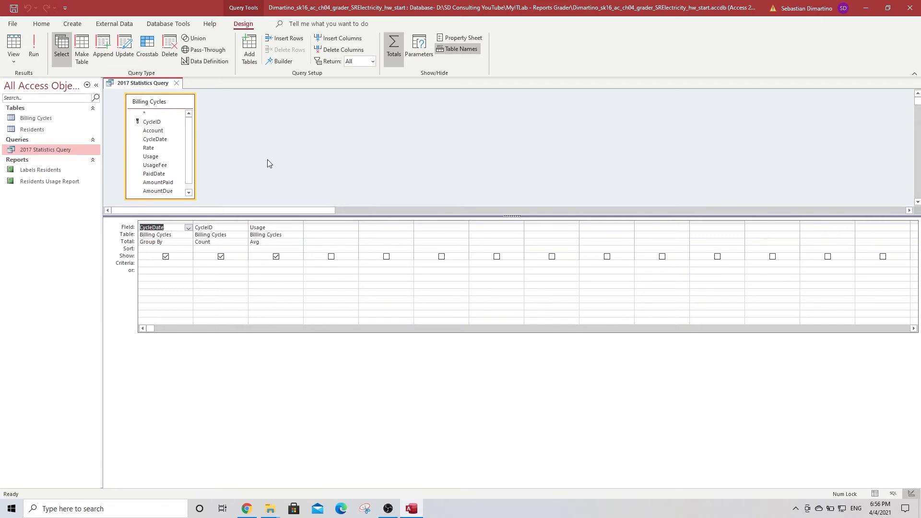
click(170, 264)
text(<01/01)
text(/2018)
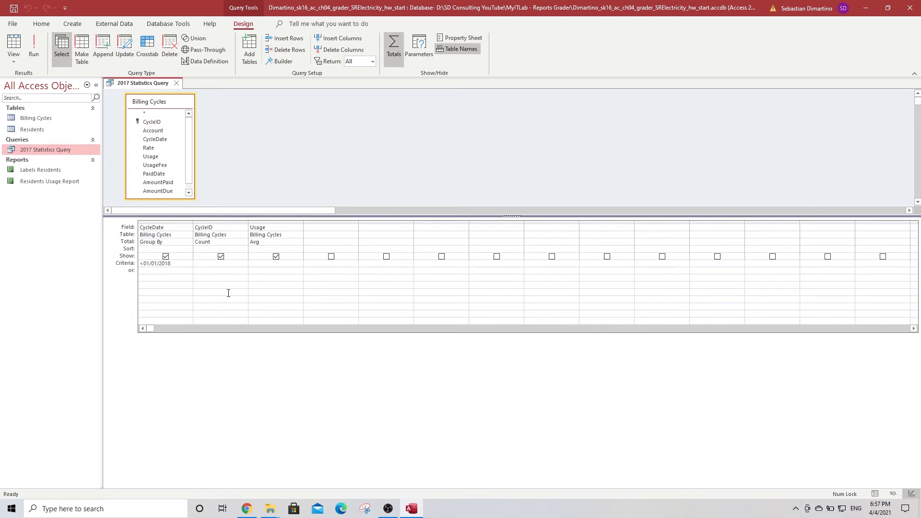
click(208, 266)
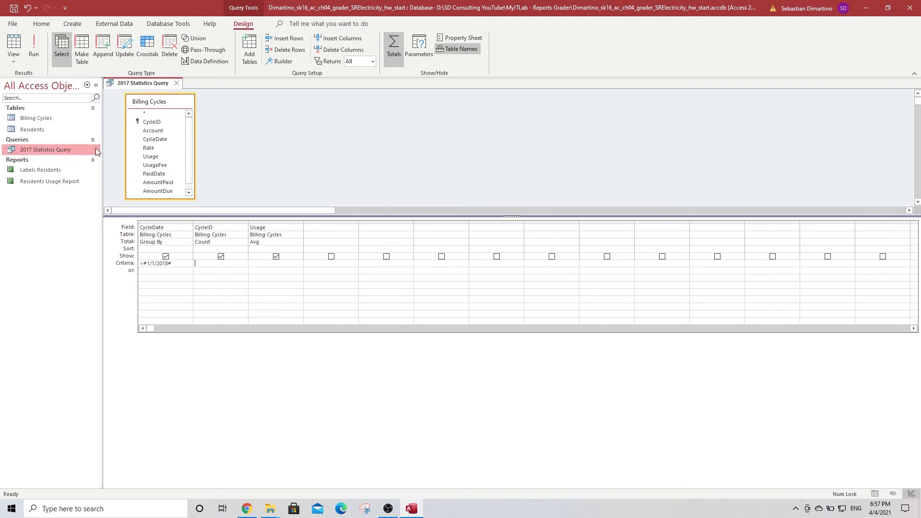
click(33, 44)
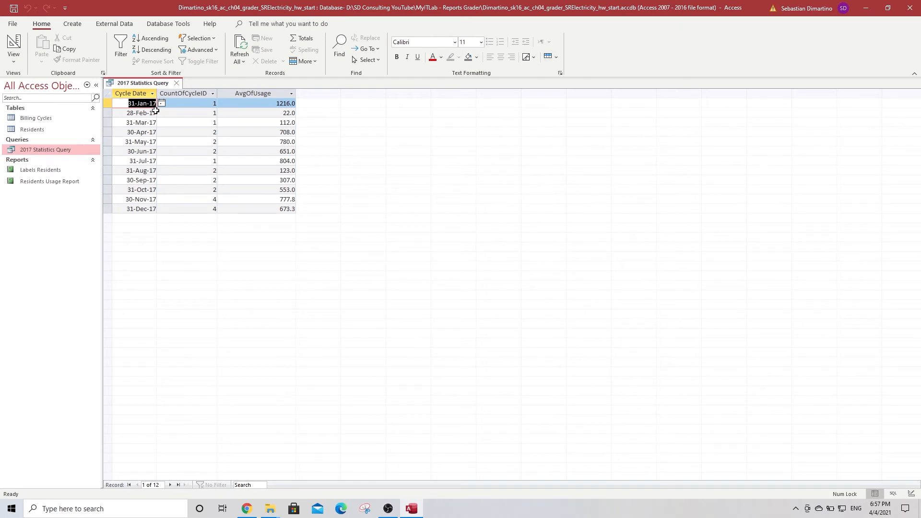
Check the 2017 Statistics Query in Design view, then close it
click(13, 46)
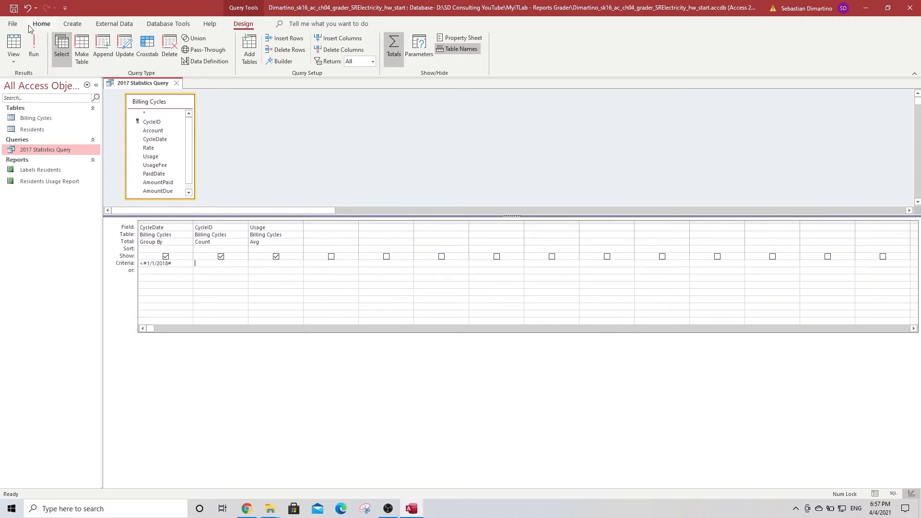
click(177, 83)
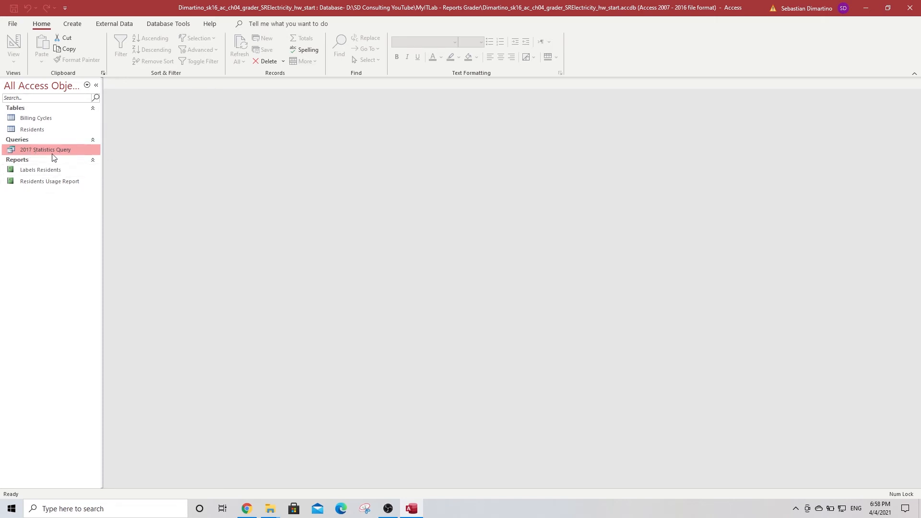
Build a report from the 2017 Statistics Query and save it as '2017 Usage report'
click(72, 24)
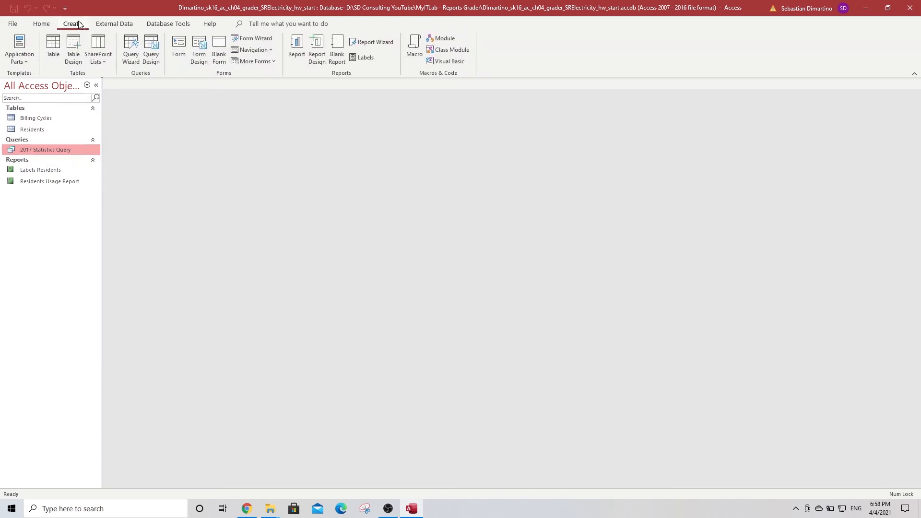
click(296, 46)
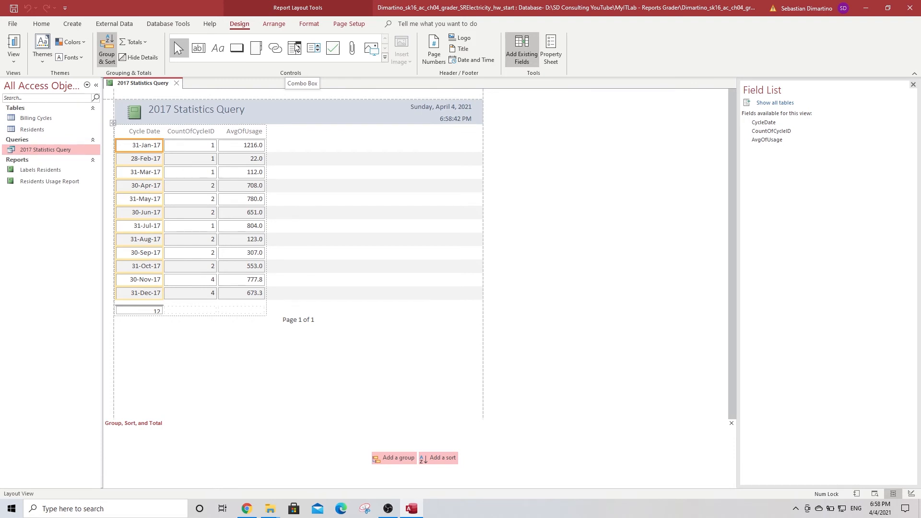
click(15, 9)
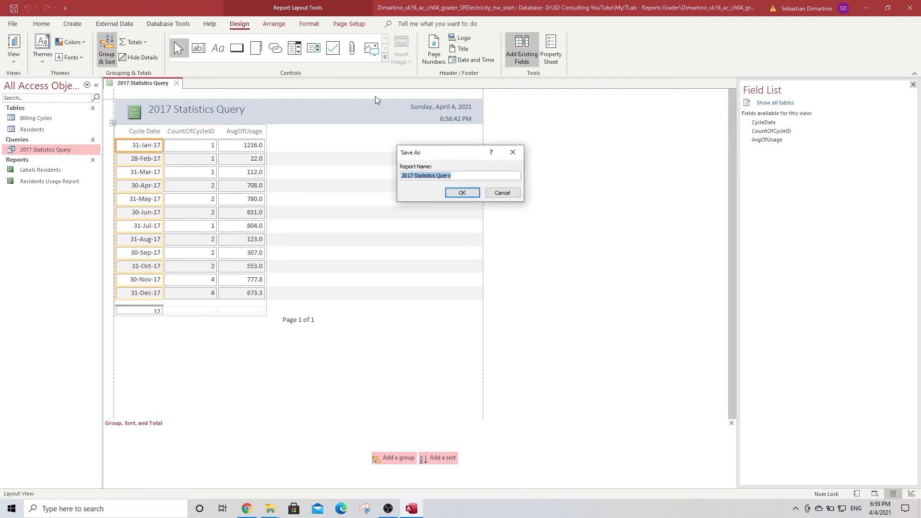
click(420, 175)
drag(414, 175, 461, 175)
key(BackSpace)
text(Usage report)
click(463, 194)
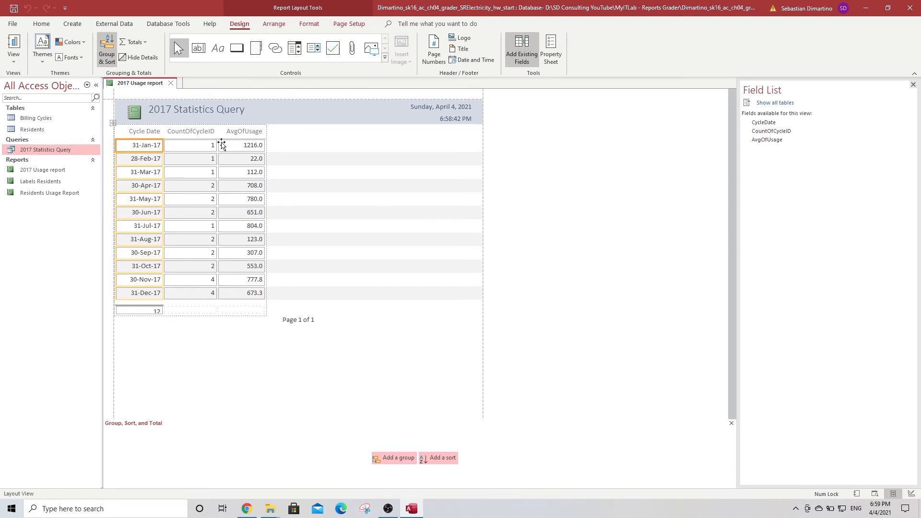
Replace the header logo with the City Hall logo jpg from the MyITLab - Reports Grader folder
click(135, 112)
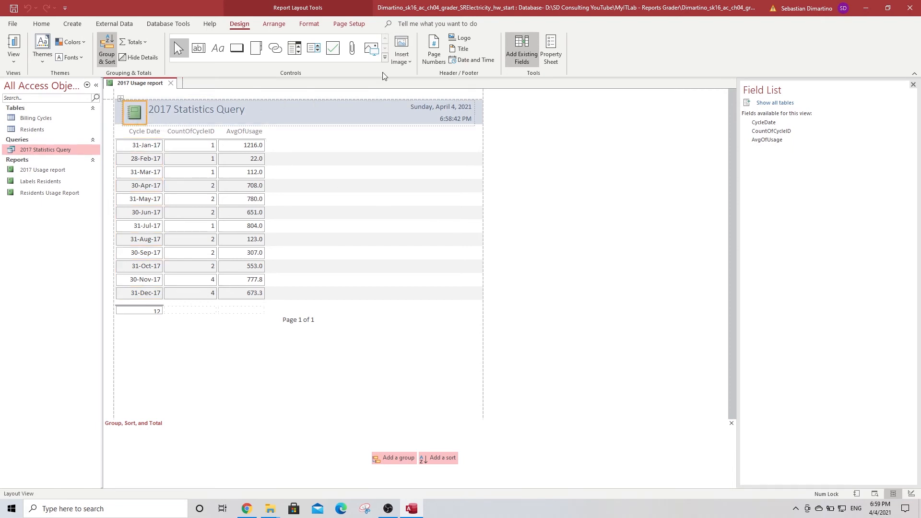
click(463, 38)
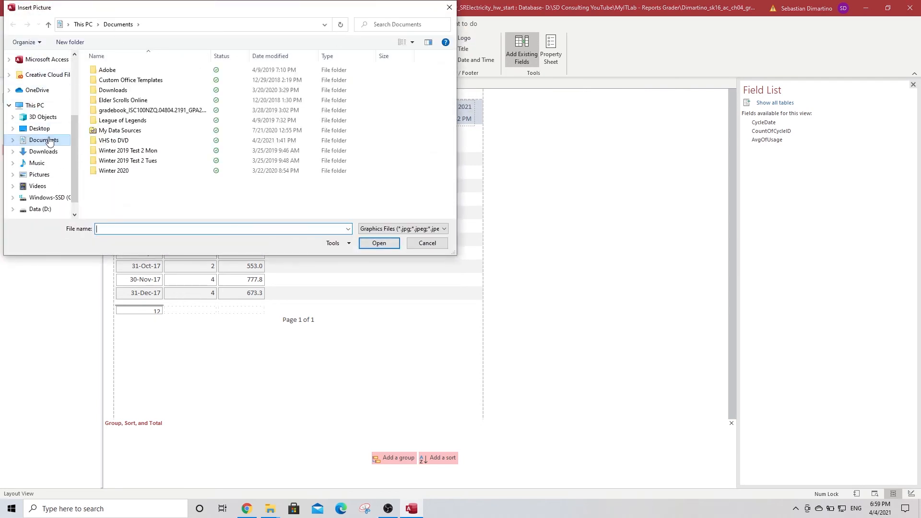
click(35, 209)
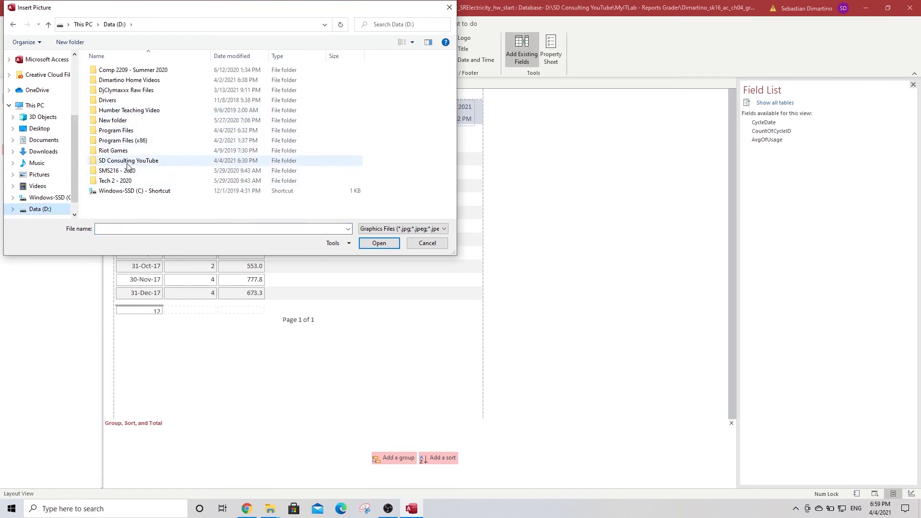
double_click(128, 162)
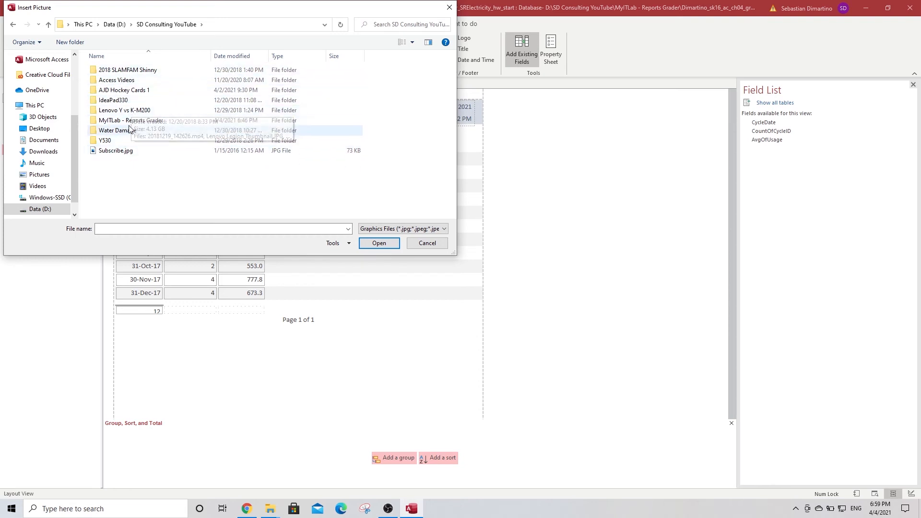
double_click(141, 121)
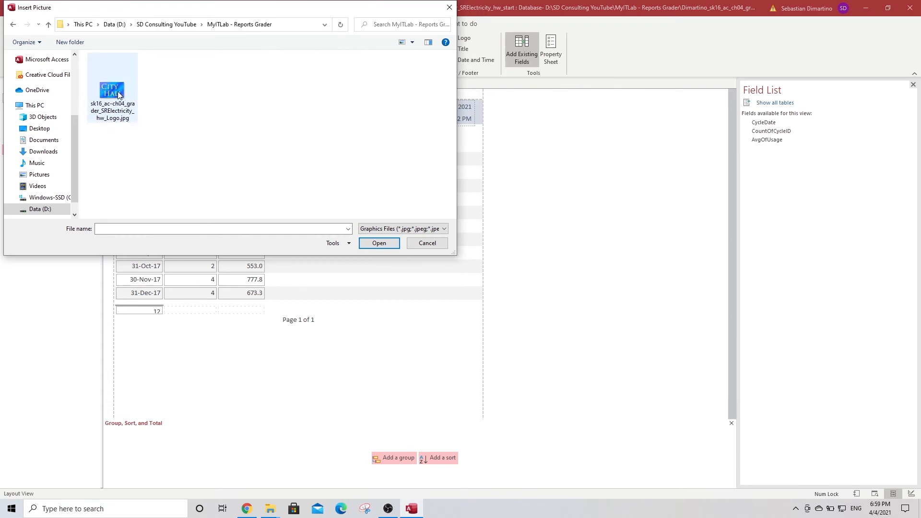
double_click(115, 91)
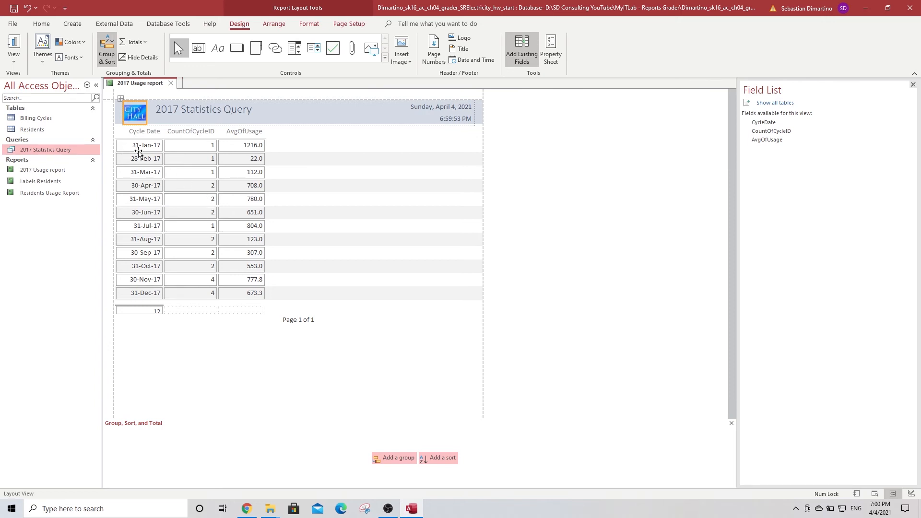
Replace 'Statistics Query' in the report title with 'Electricity Usage'
click(227, 112)
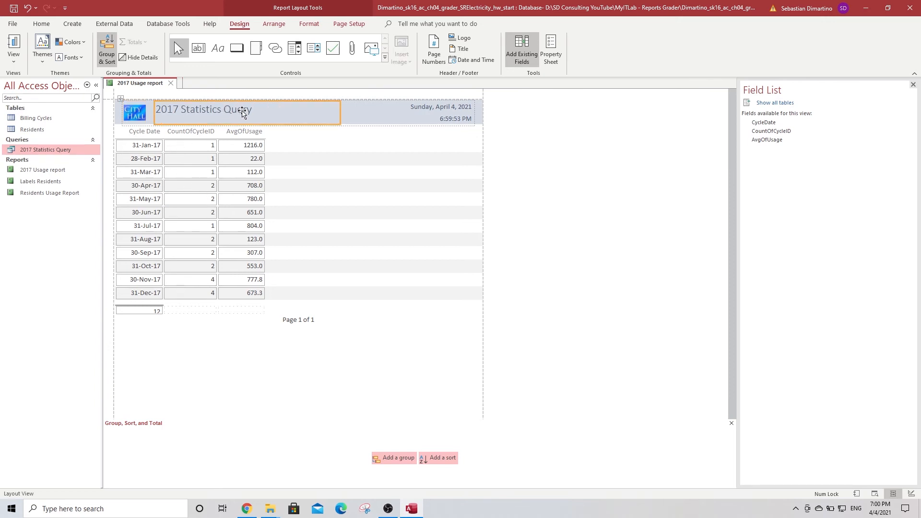
double_click(257, 108)
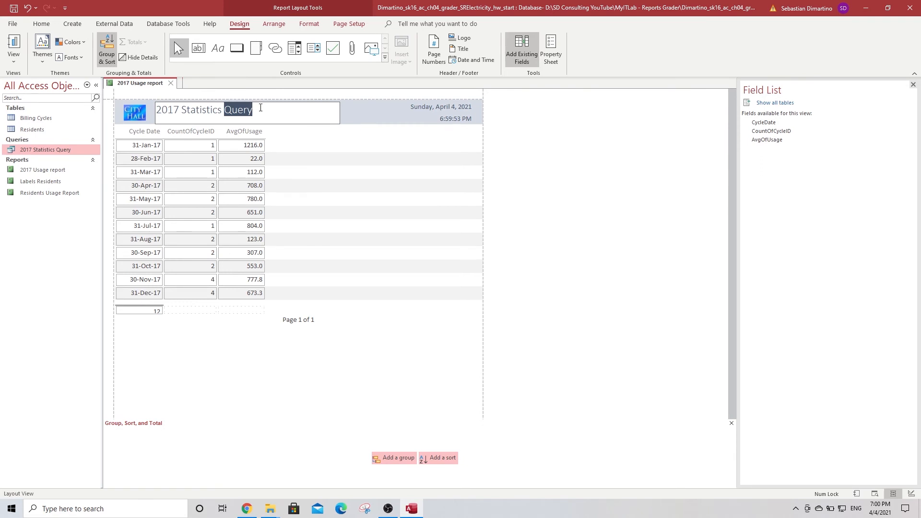
drag(257, 107, 184, 108)
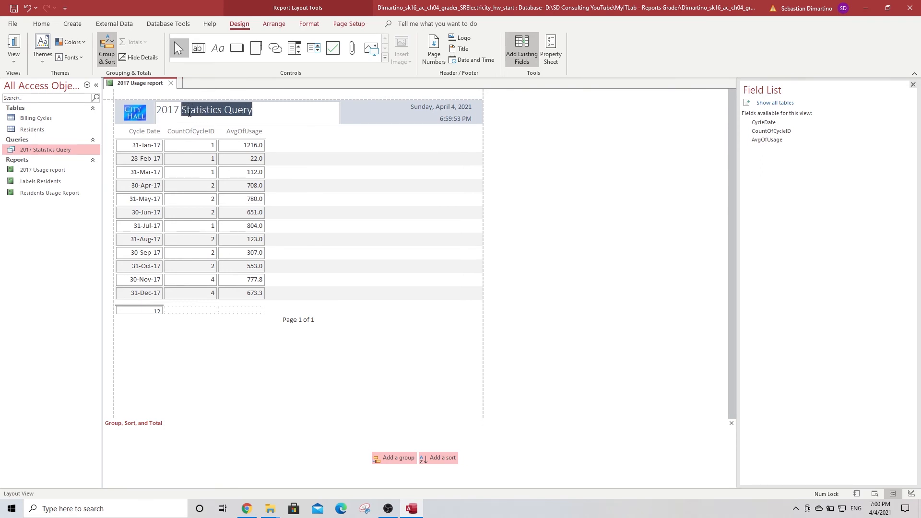
text(E)
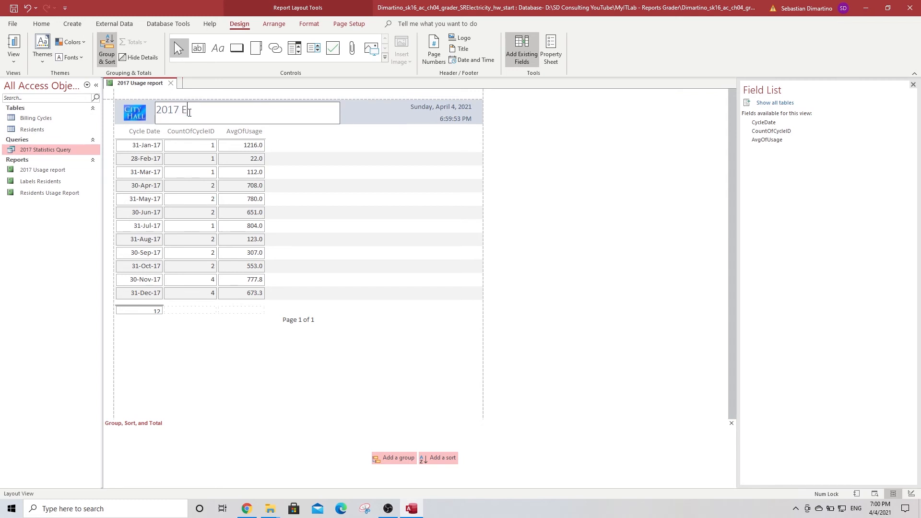
text(lectricity Usage)
click(343, 349)
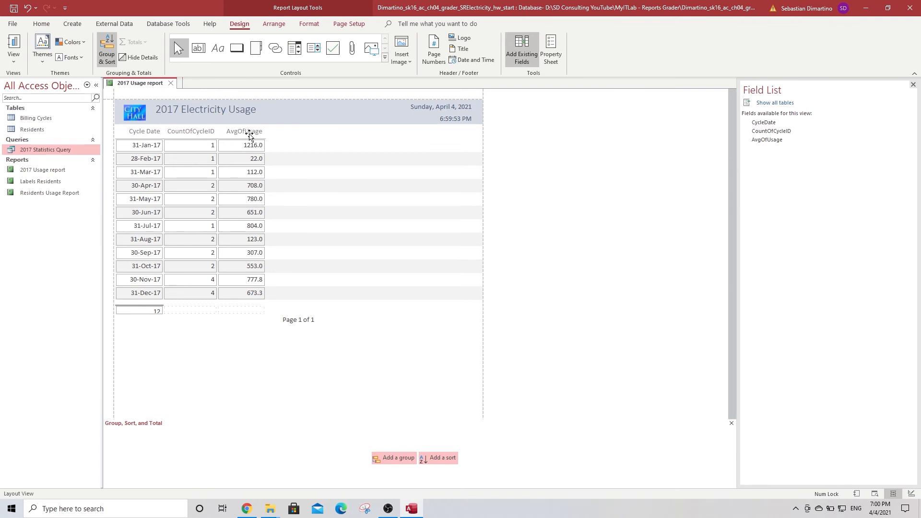
Rename the CountOfCycleID header to 'Sample Size' and AvgOfUsage to 'Average Usage'
click(205, 132)
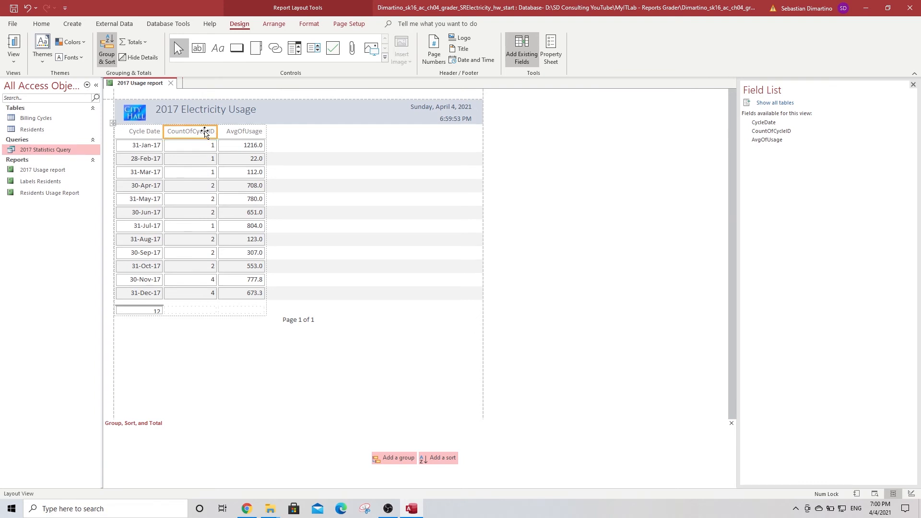
click(205, 132)
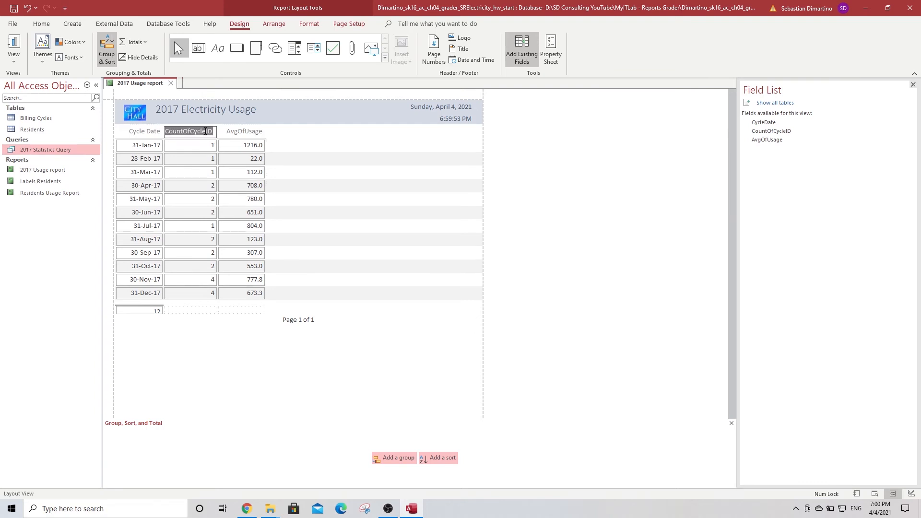
text(Sample Size)
click(250, 131)
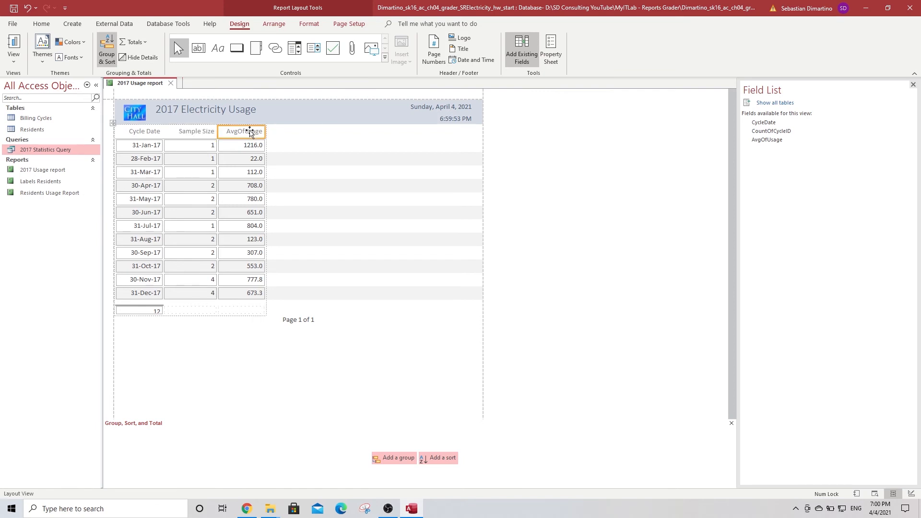
click(250, 131)
double_click(250, 131)
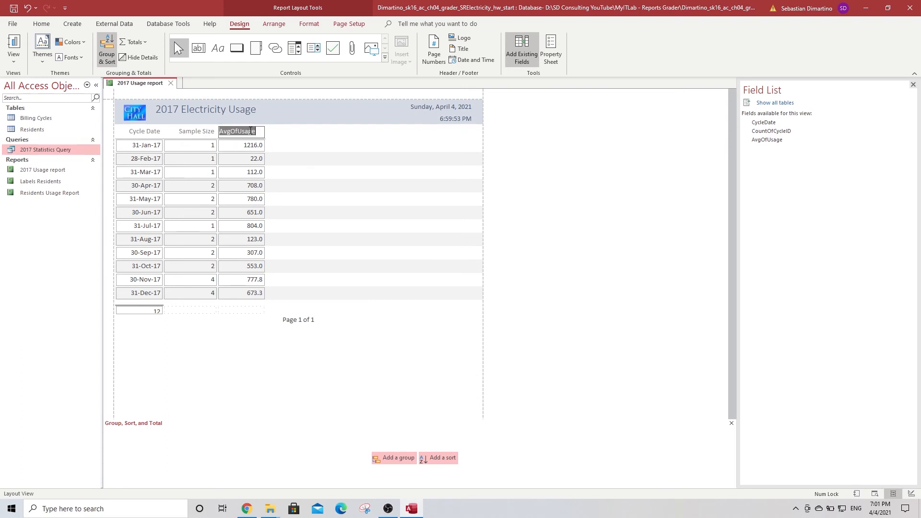
text(Average Usage)
click(233, 332)
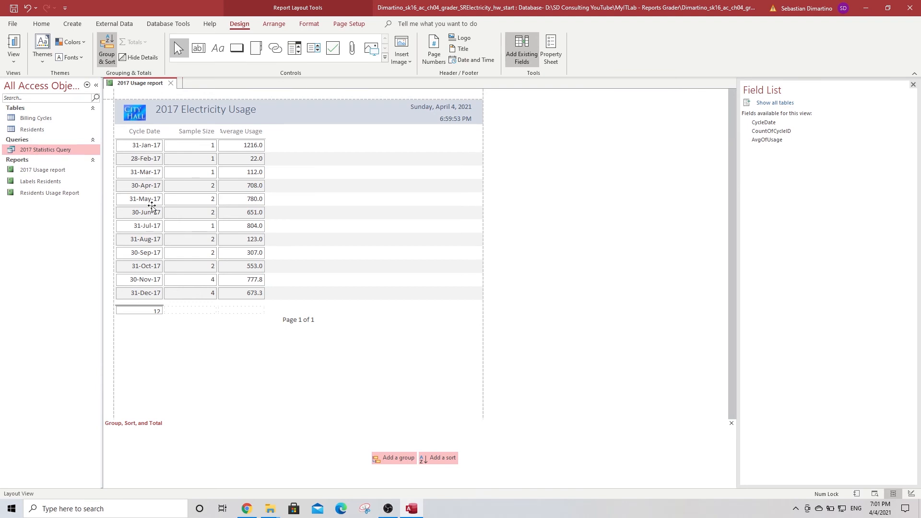
Make the Cycle Date, Sample Size and Average Usage headers bold and centered
click(134, 132)
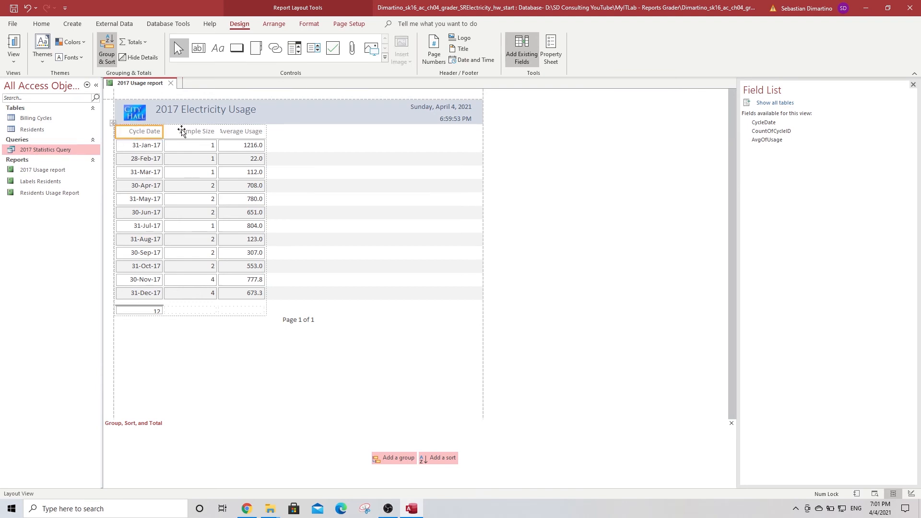
shift+click(191, 132)
shift+click(250, 135)
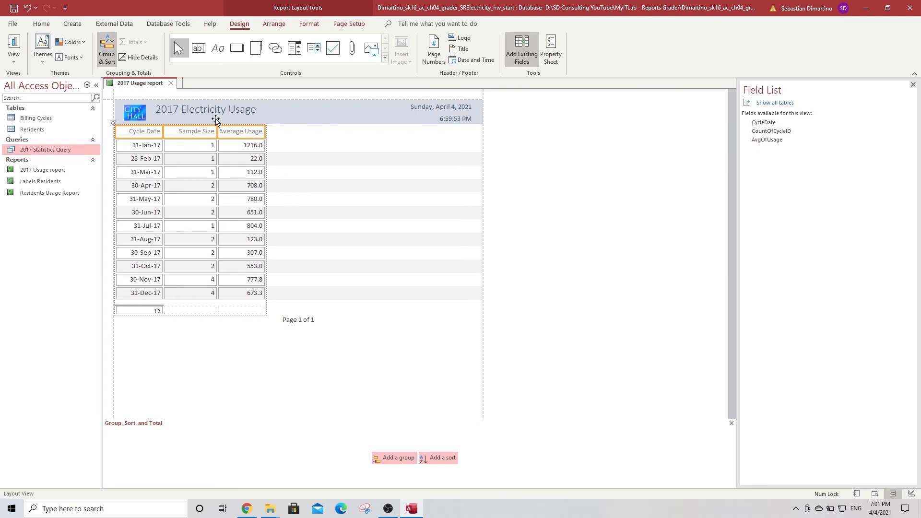
click(41, 24)
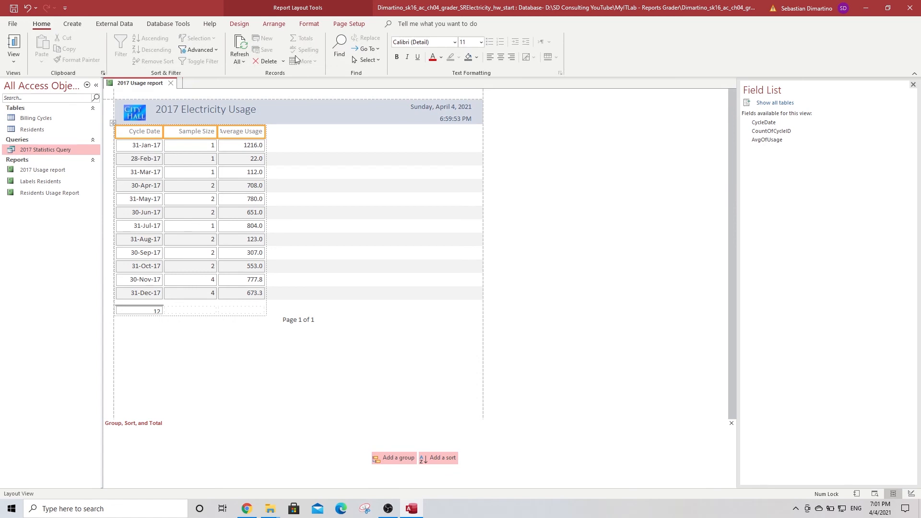
click(397, 57)
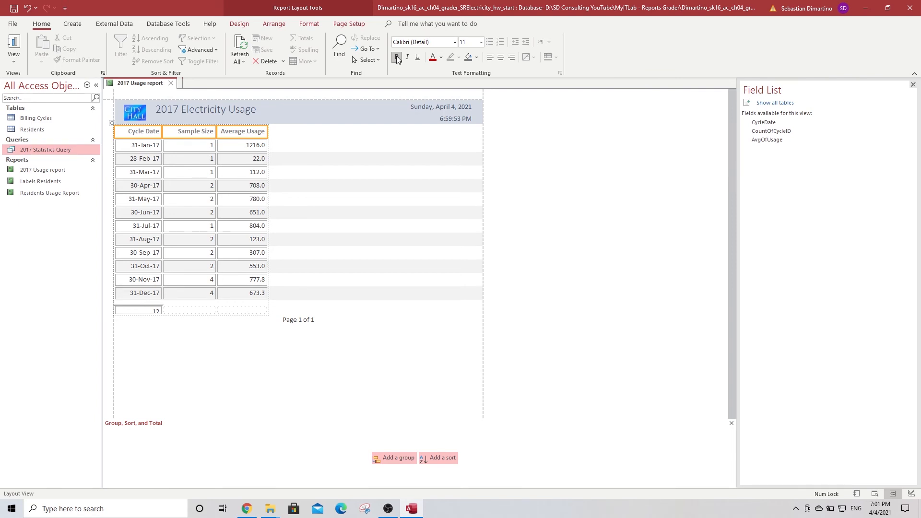
click(503, 58)
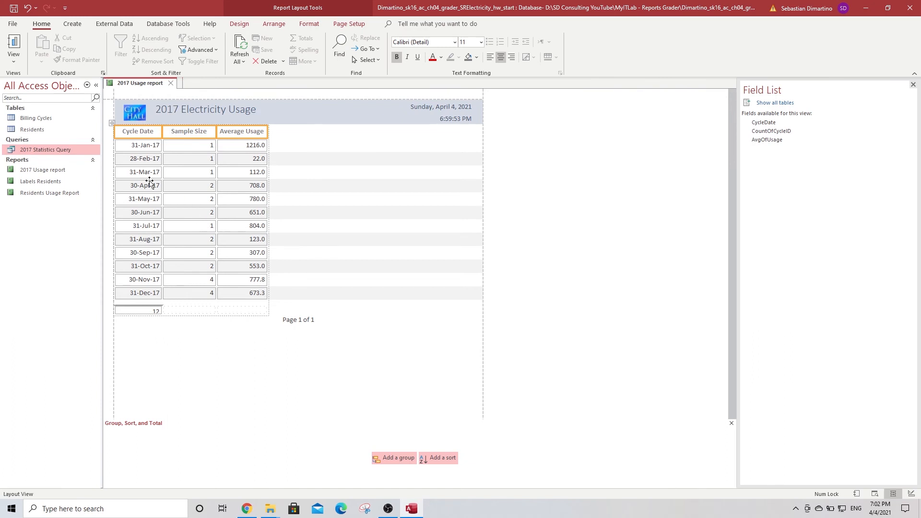
click(144, 147)
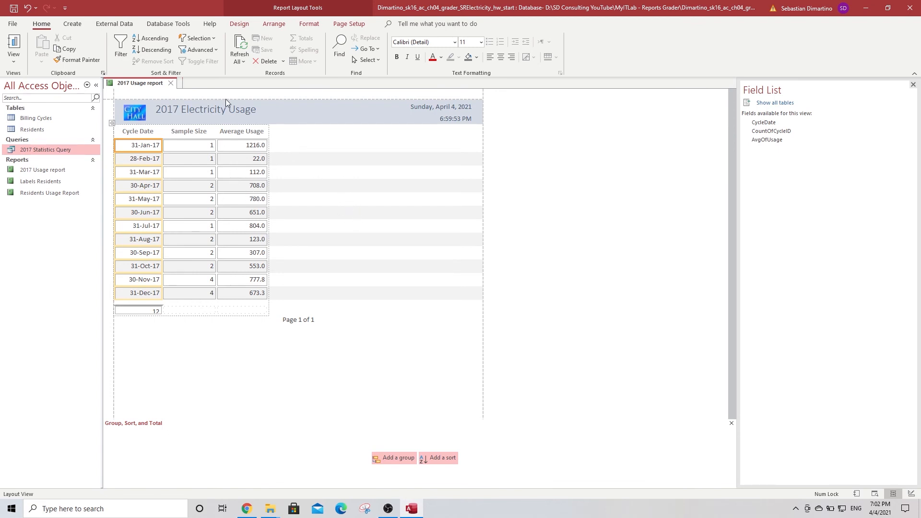
Open the Property Sheet and display the Detail section's properties
click(238, 27)
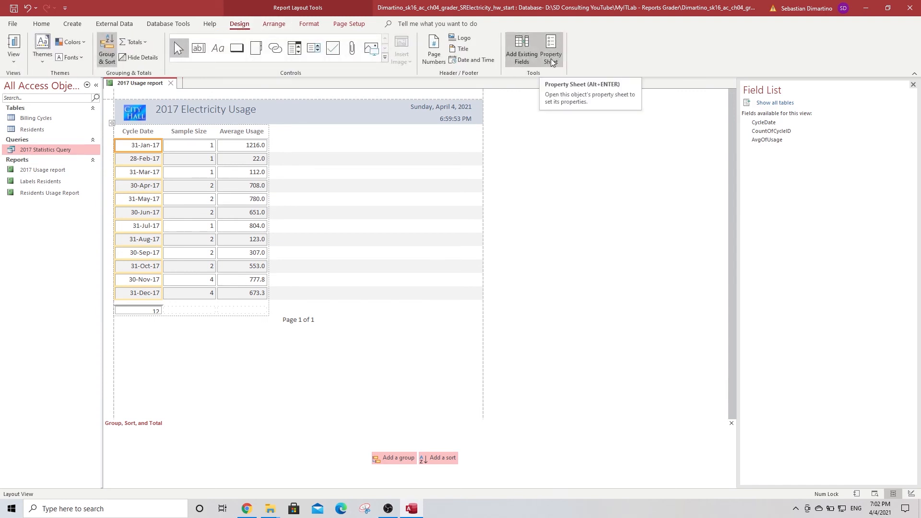
click(555, 47)
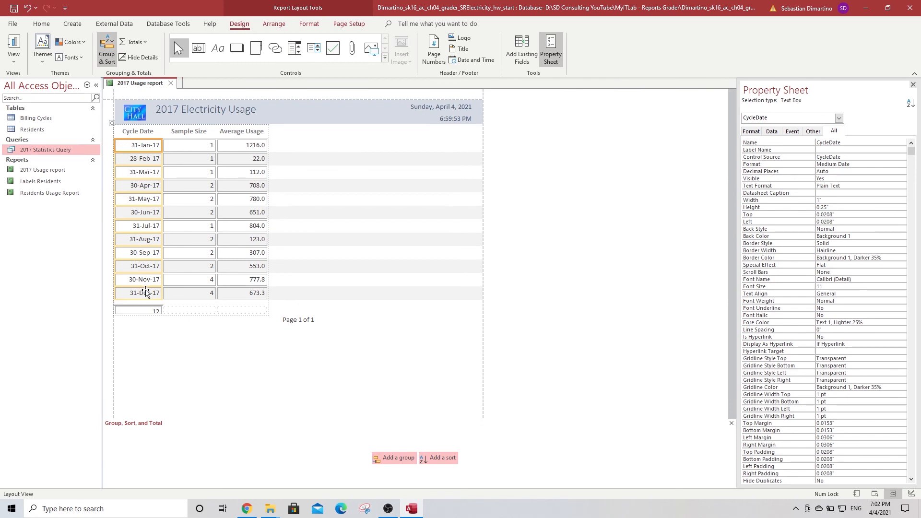
click(839, 118)
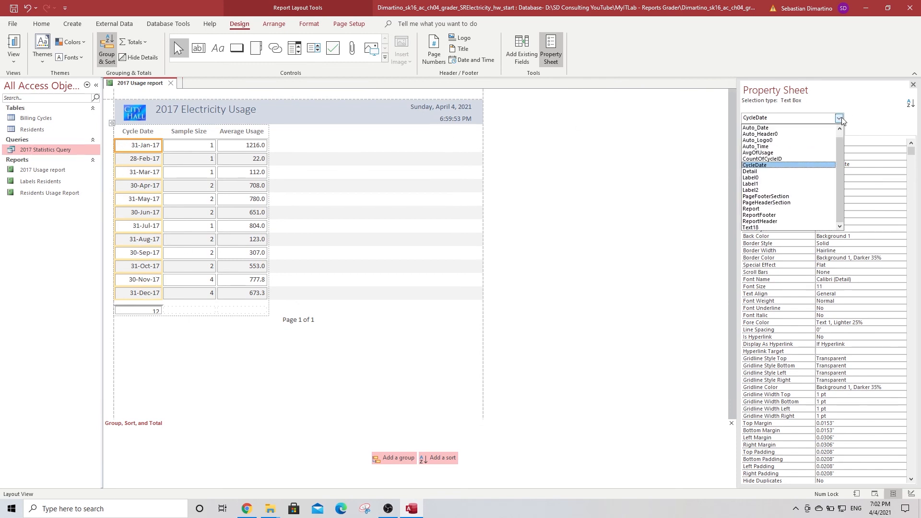
click(762, 173)
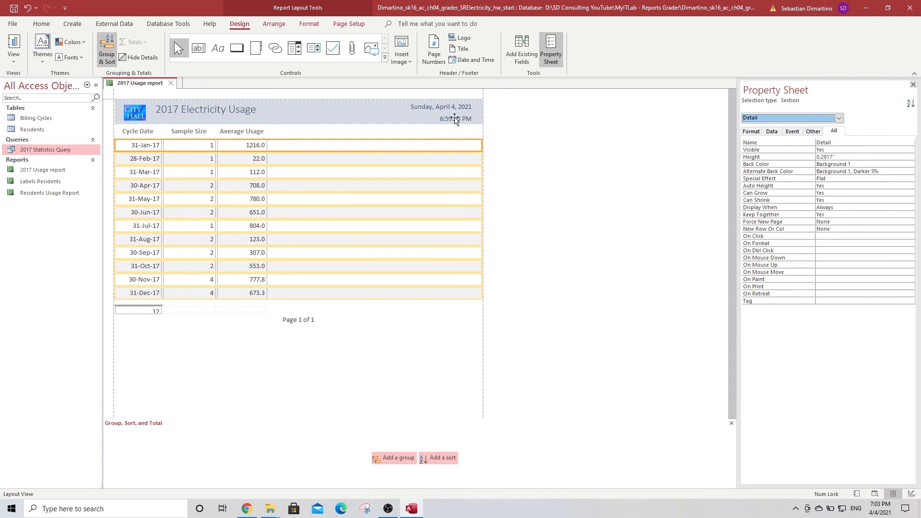
Set the report's Alternate Row Color to No Color
click(279, 24)
click(308, 25)
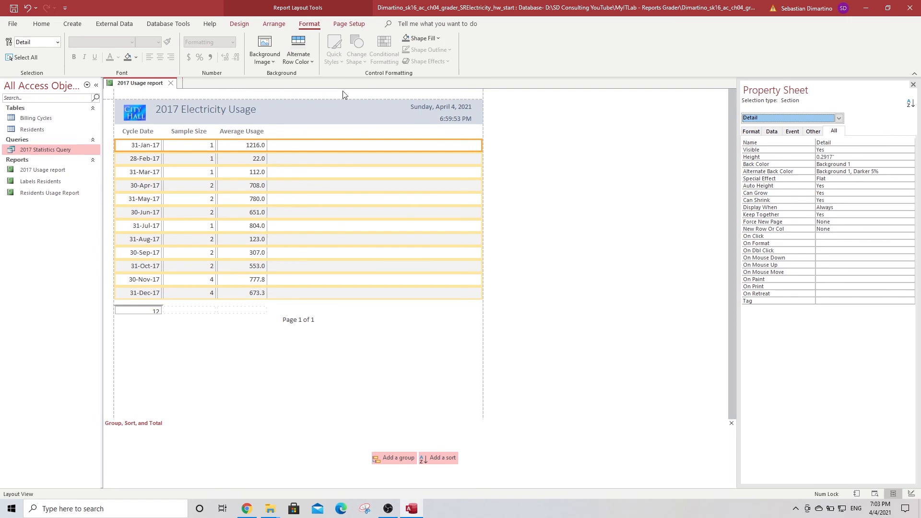
click(309, 61)
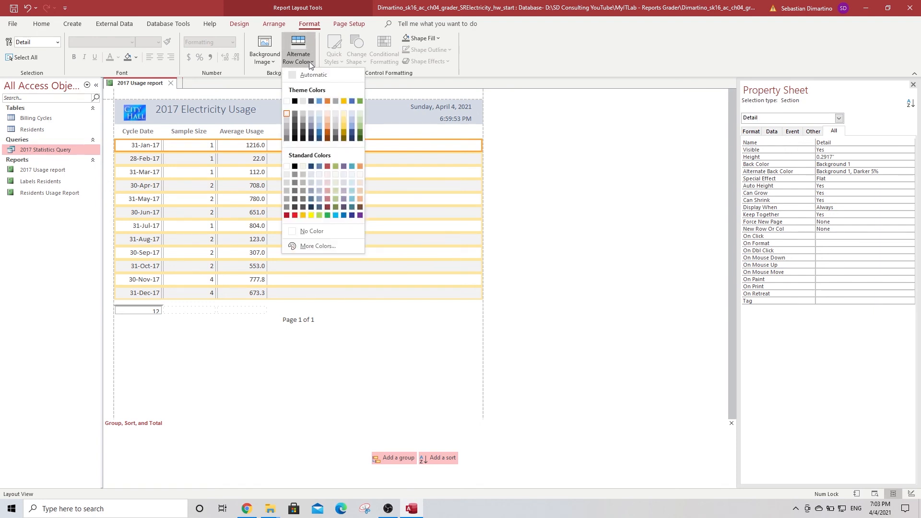
click(311, 230)
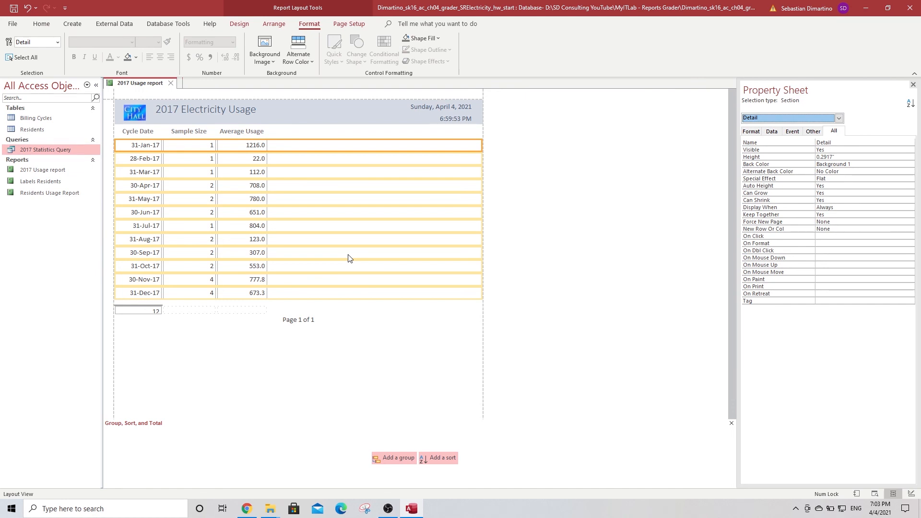
click(139, 312)
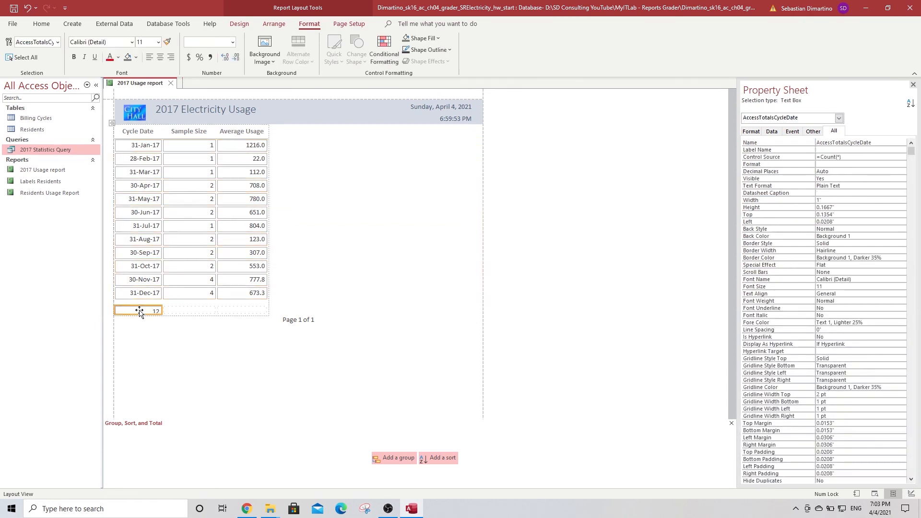
Delete the record count of 12 shown beneath the Cycle Date column
key(Delete)
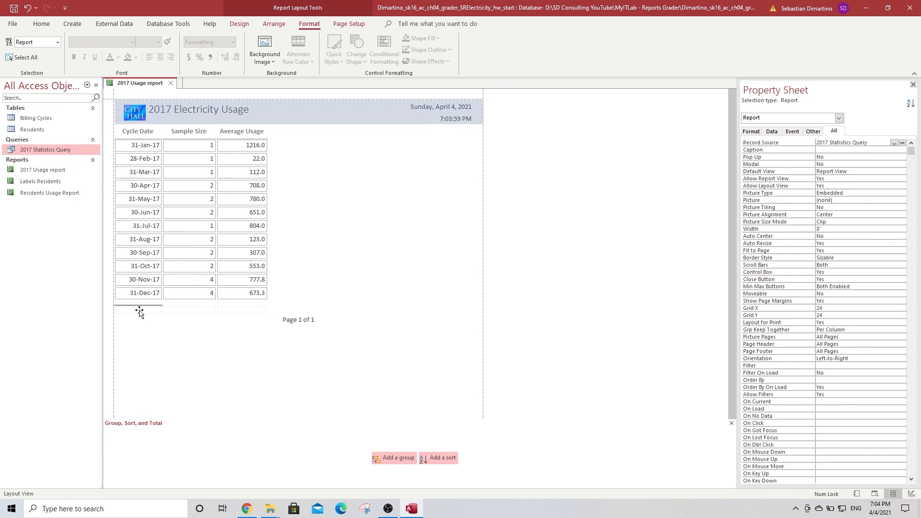
click(197, 293)
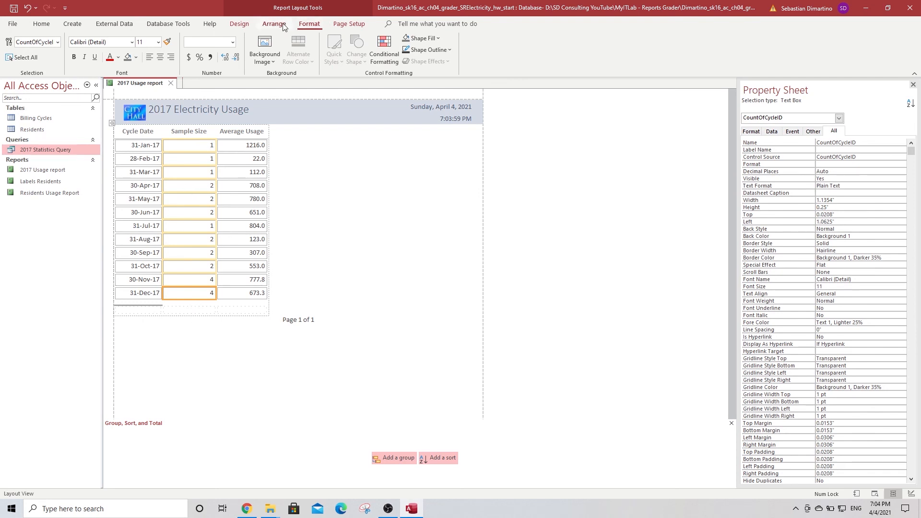
click(240, 24)
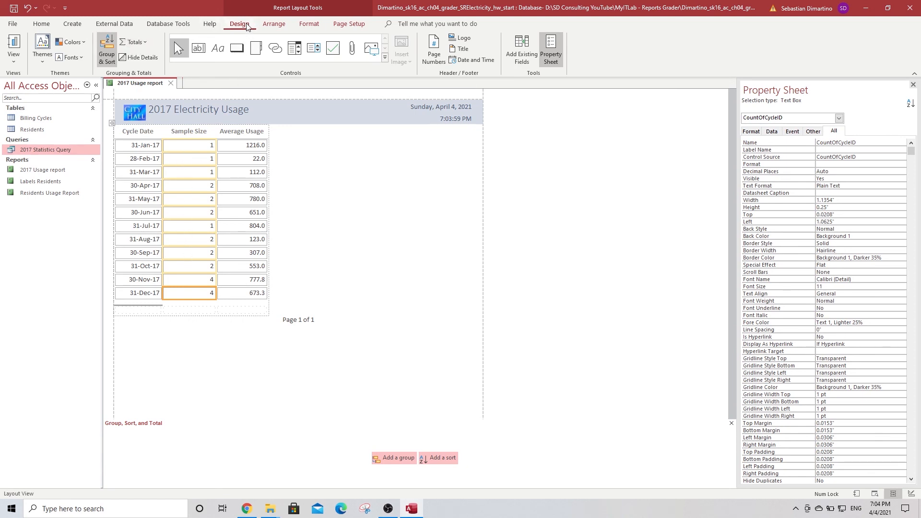
Add a Sum total of 24 under the Sample Size column
click(149, 41)
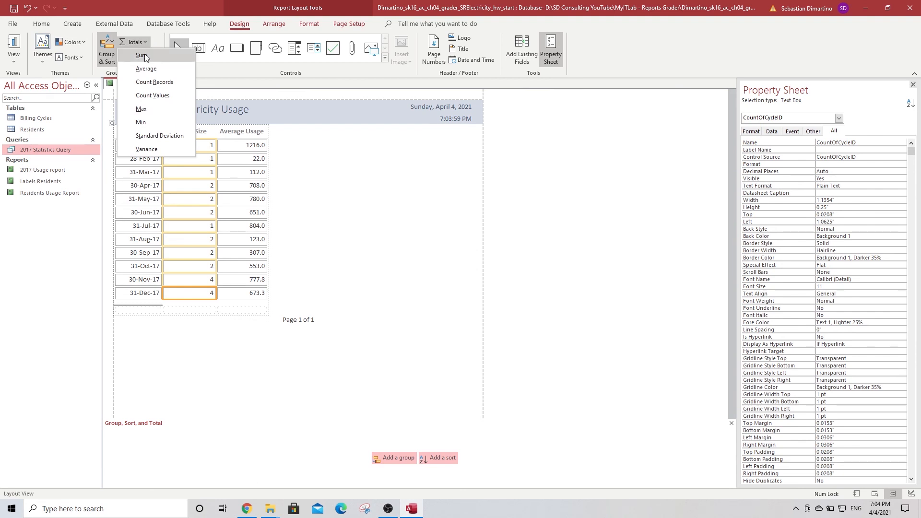
click(143, 55)
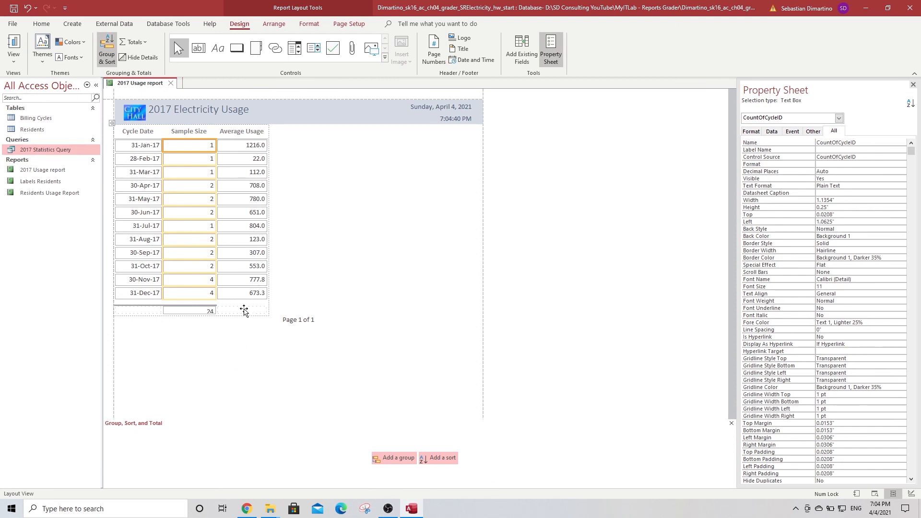
click(245, 311)
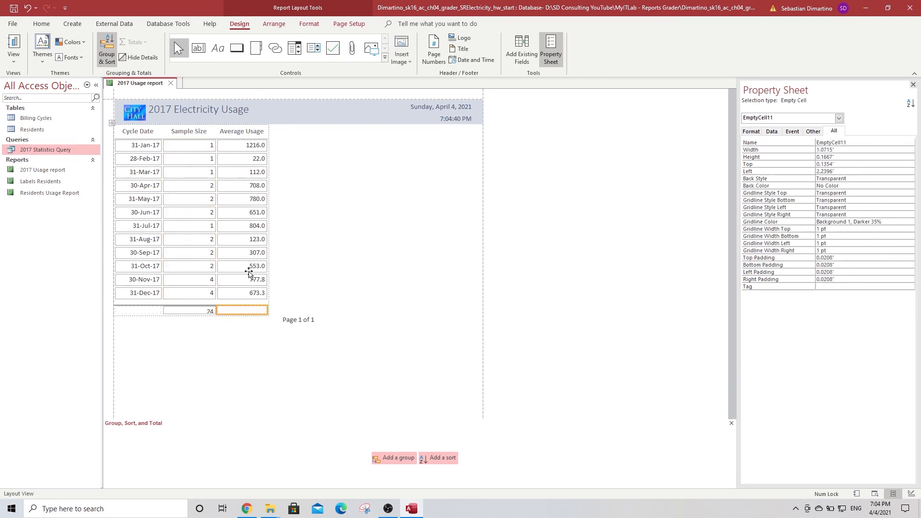
click(250, 271)
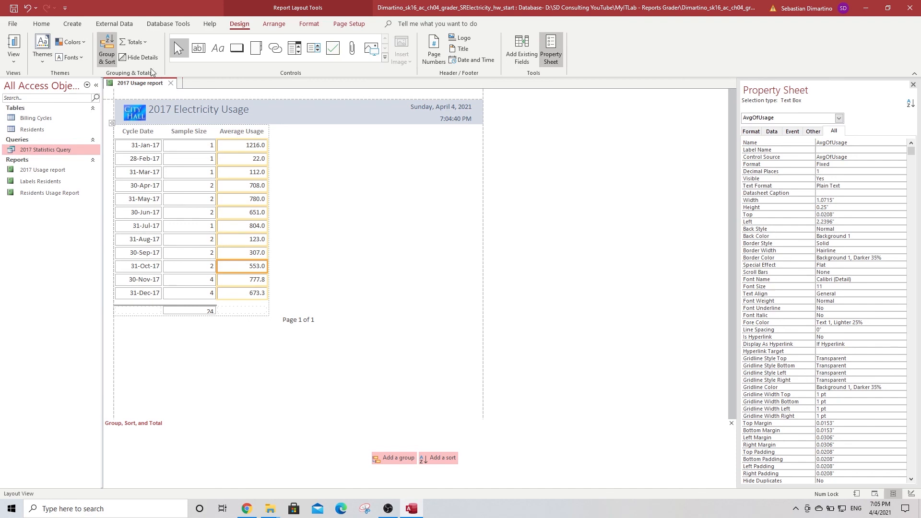
Add an Average total of 560.6 under the Average Usage column
click(146, 41)
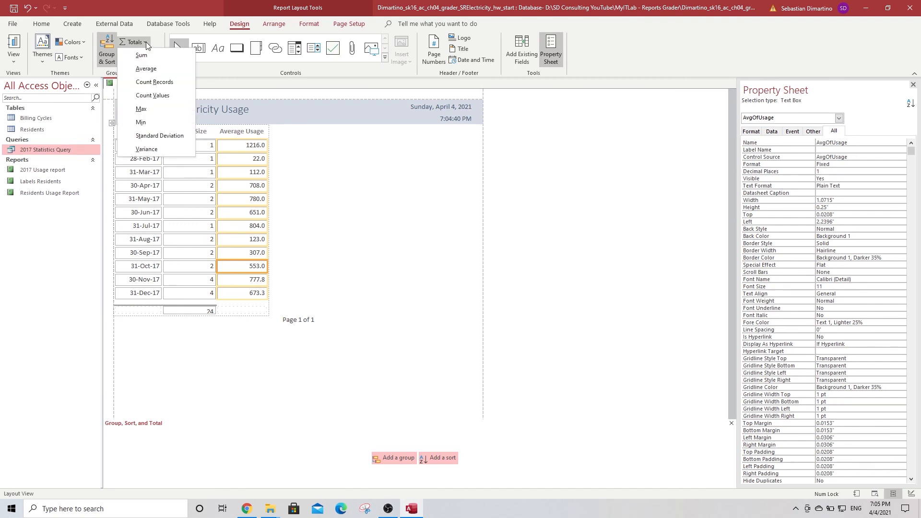
click(145, 69)
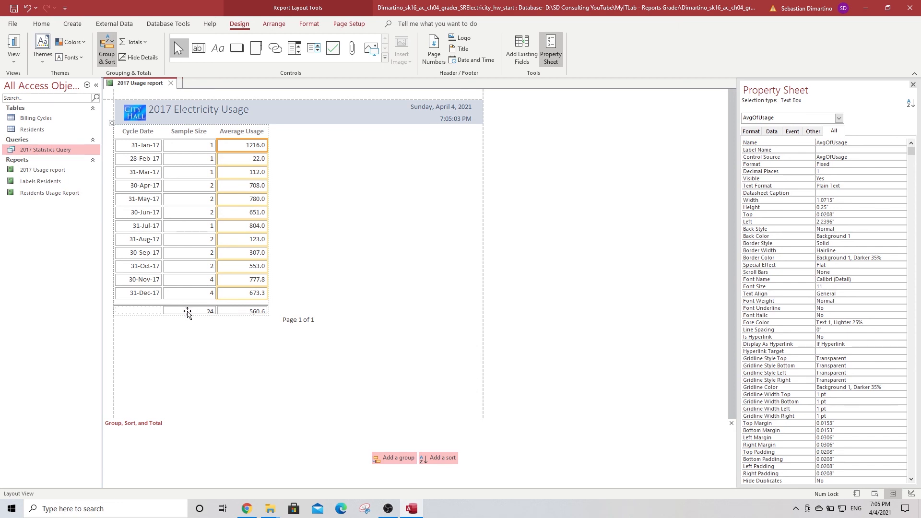
click(189, 312)
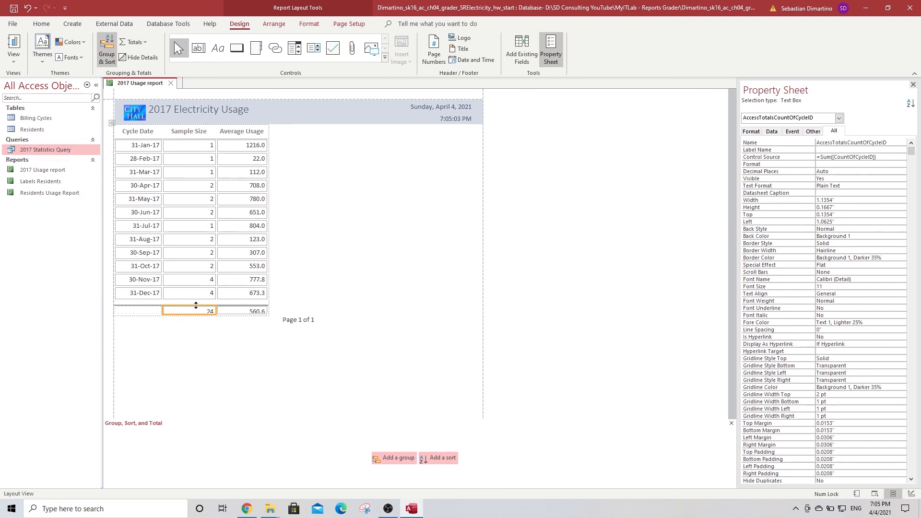
Enlarge the totals row so its values fit, then save and close the 2017 Usage report
drag(196, 305, 196, 306)
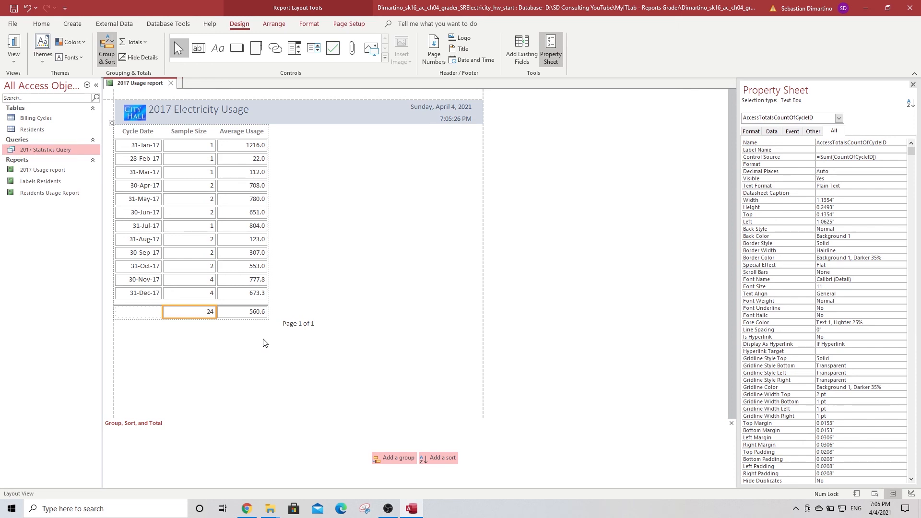
click(14, 9)
click(172, 84)
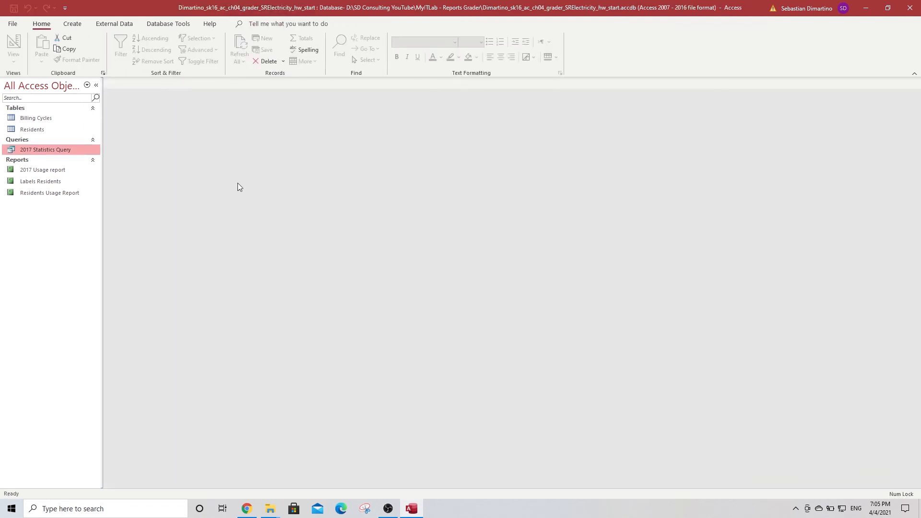